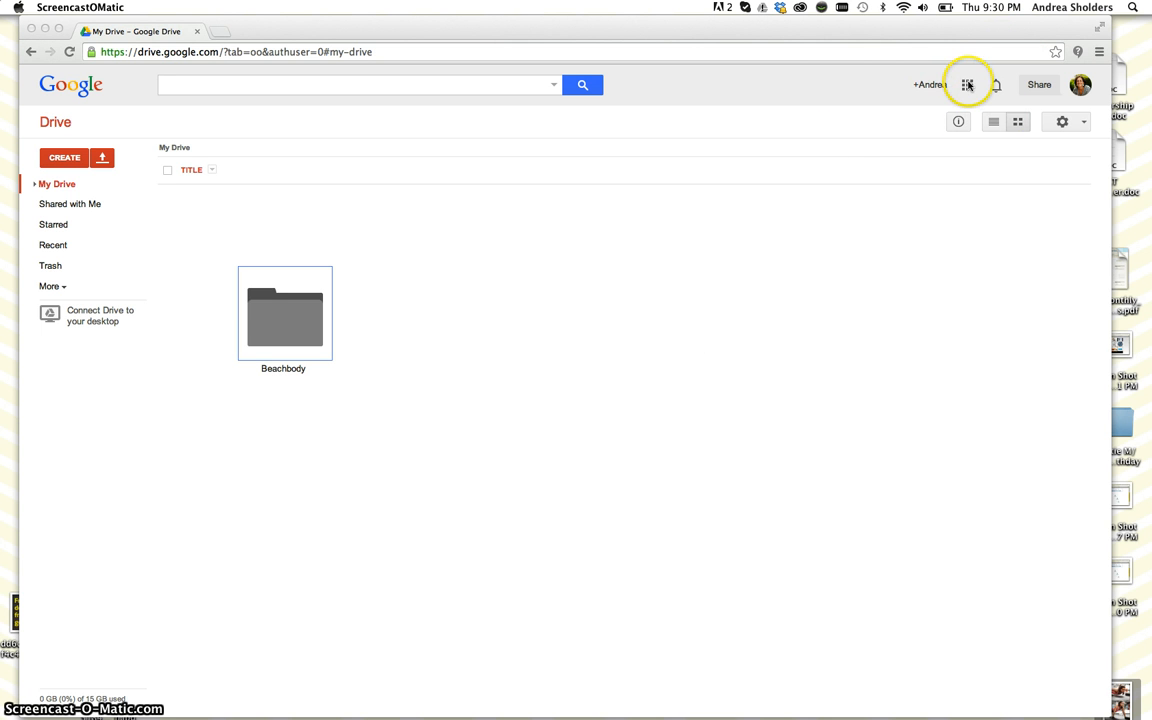
Open Google Drive from the list of Google apps
click(969, 86)
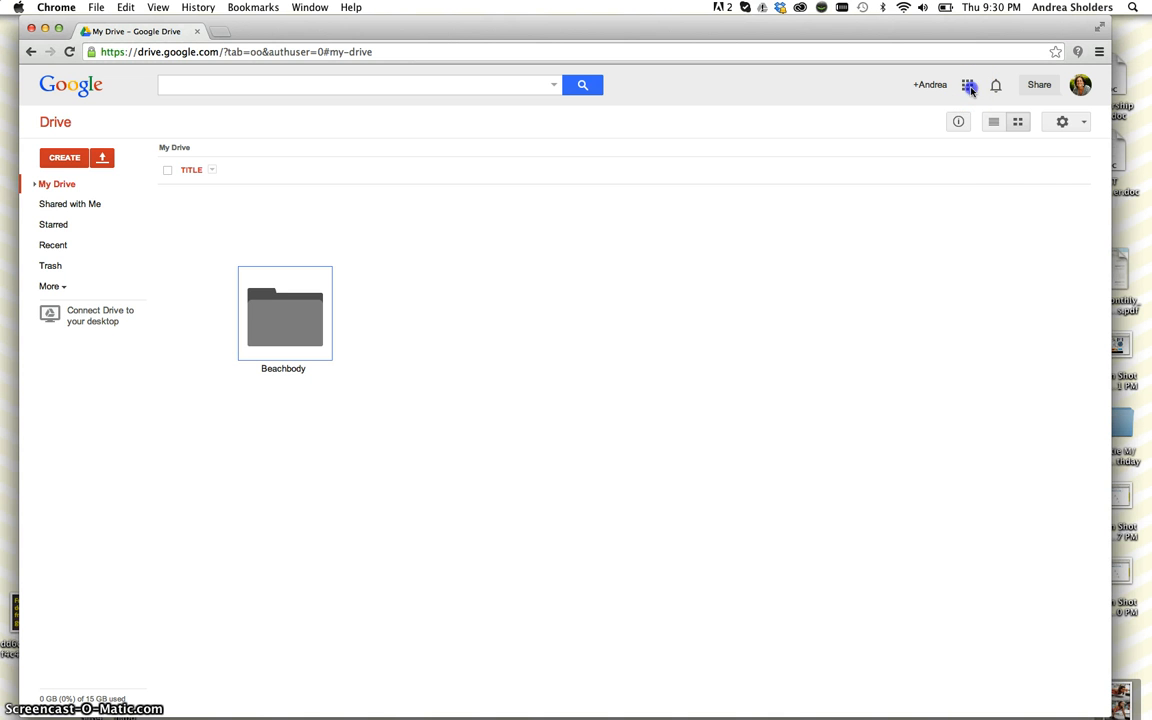
click(969, 87)
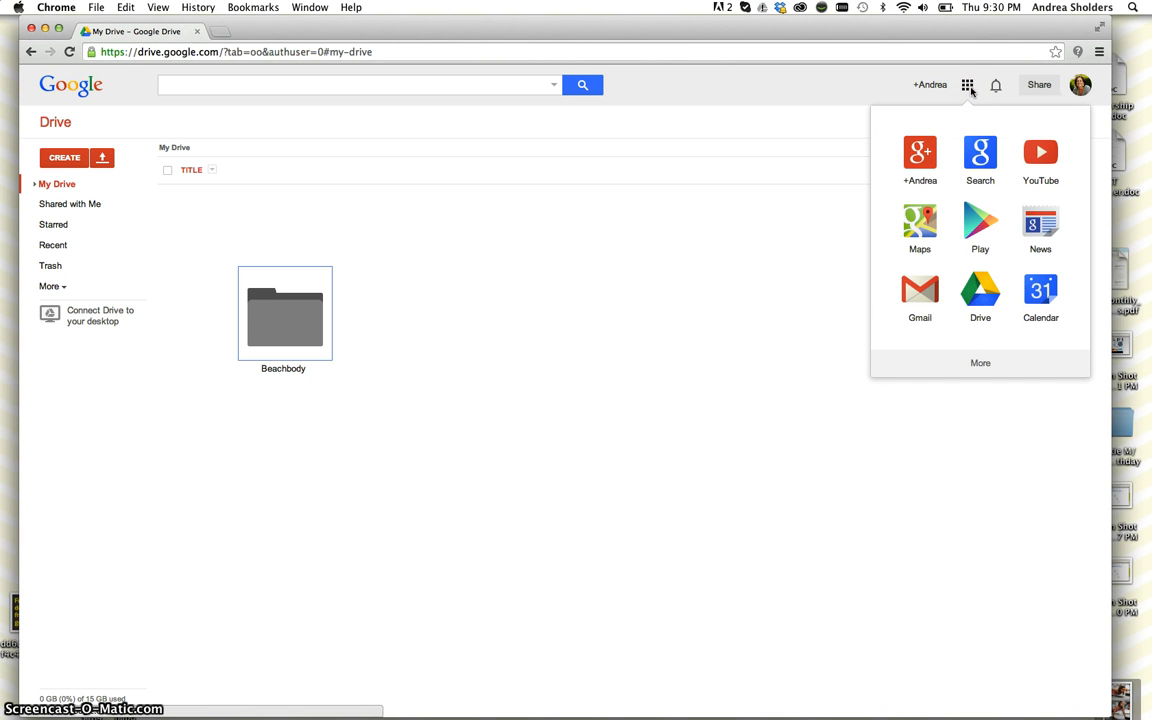
click(975, 293)
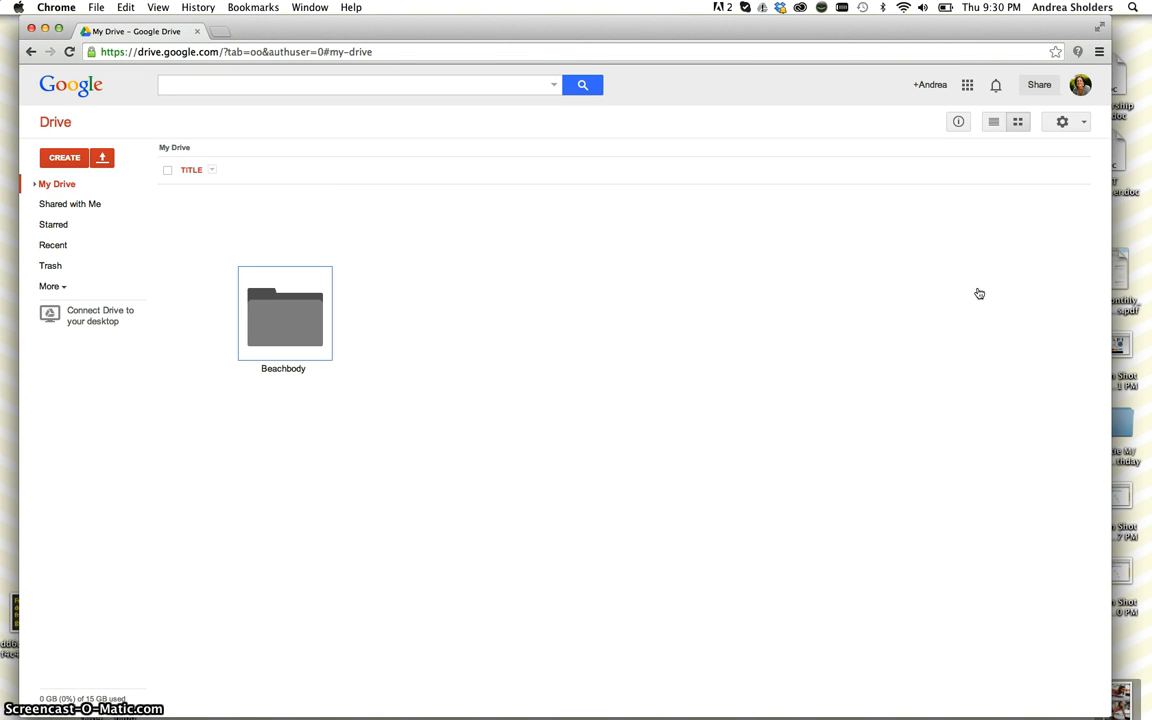
click(86, 205)
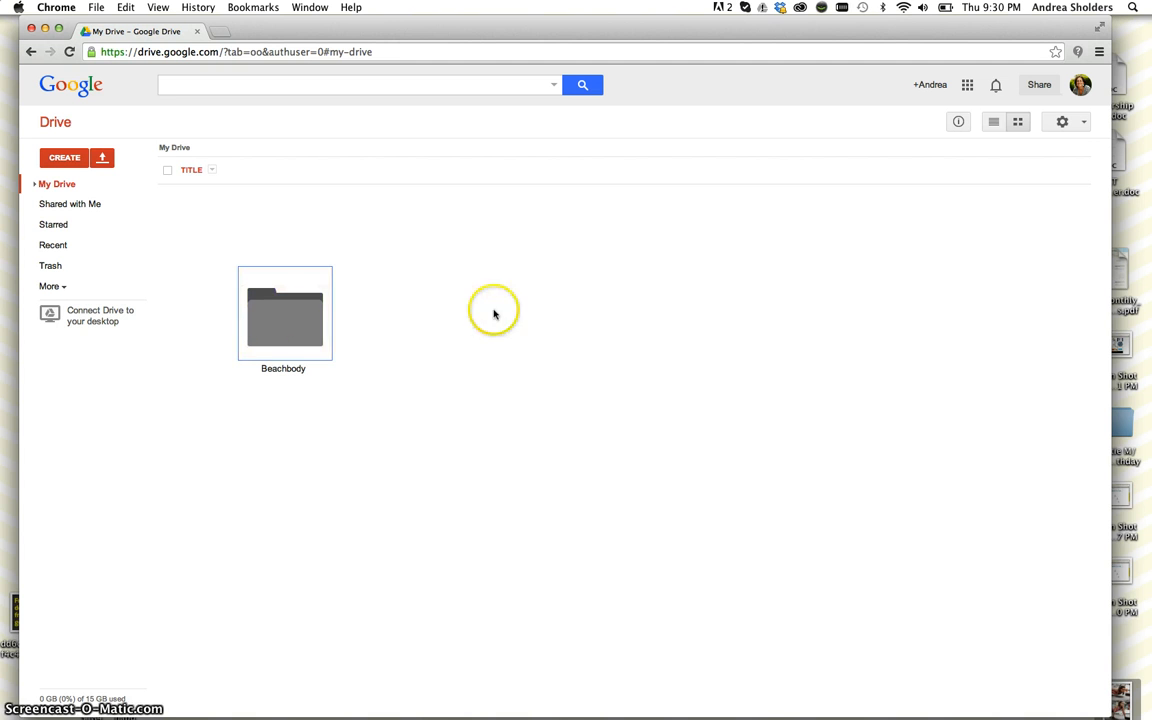
Create a new form in My Drive and apply the White Poppies theme, keeping the default title
click(65, 158)
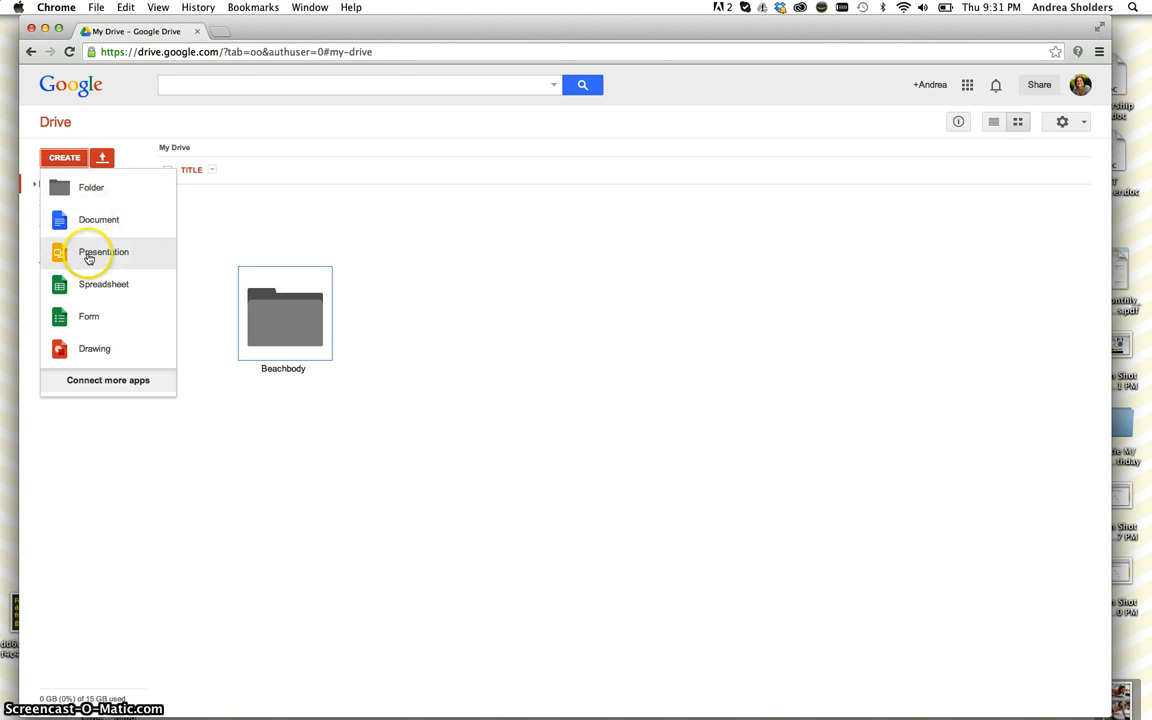
click(89, 317)
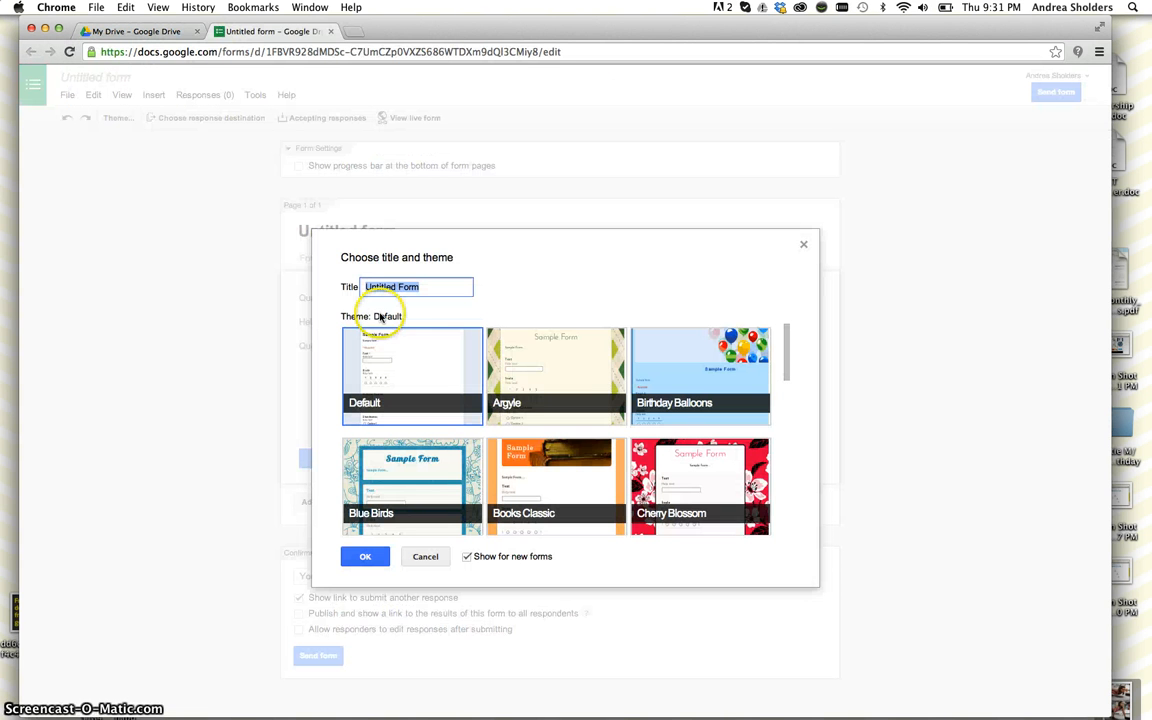
scroll(610, 457, down, 1)
scroll(610, 457, down, 6)
click(602, 457)
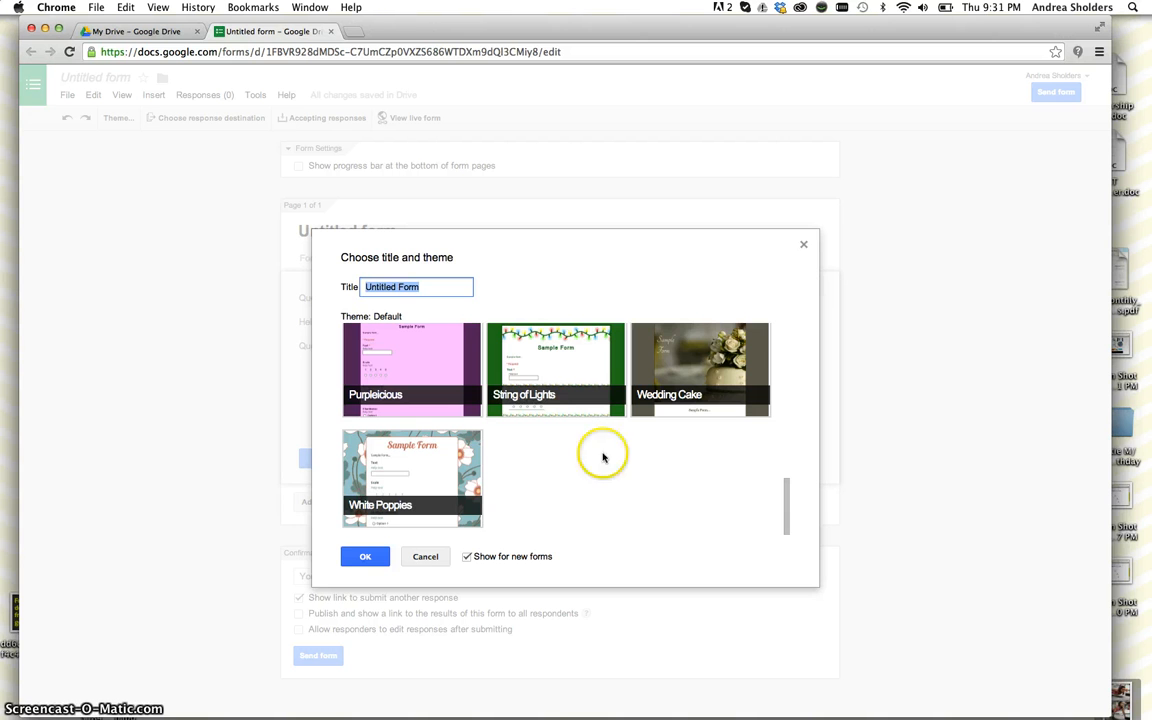
click(395, 492)
click(362, 425)
click(366, 555)
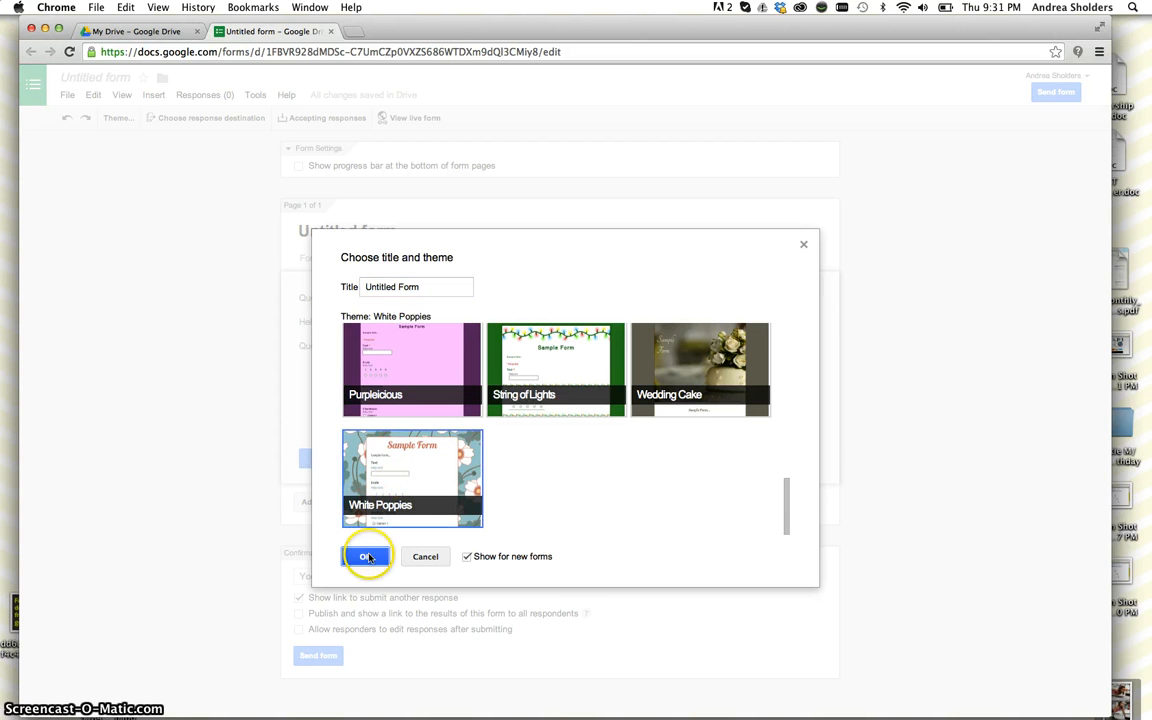
Change the form's heading to "Test" and title the first question "Name:"
click(303, 228)
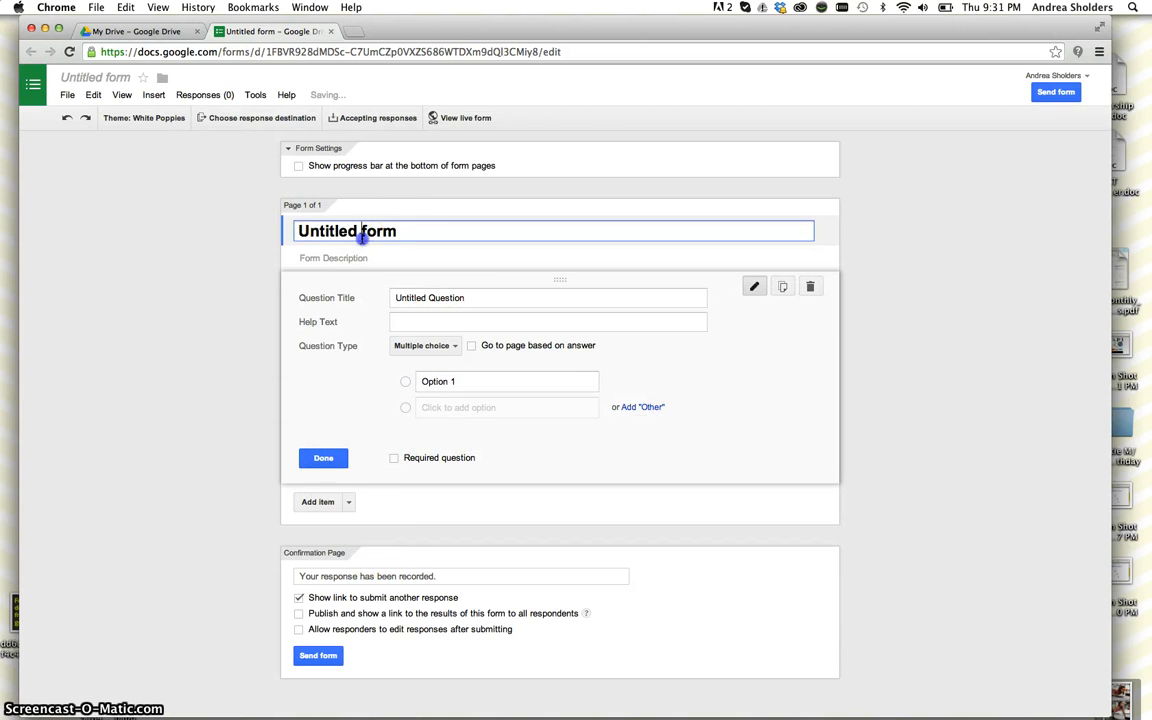
text(Test)
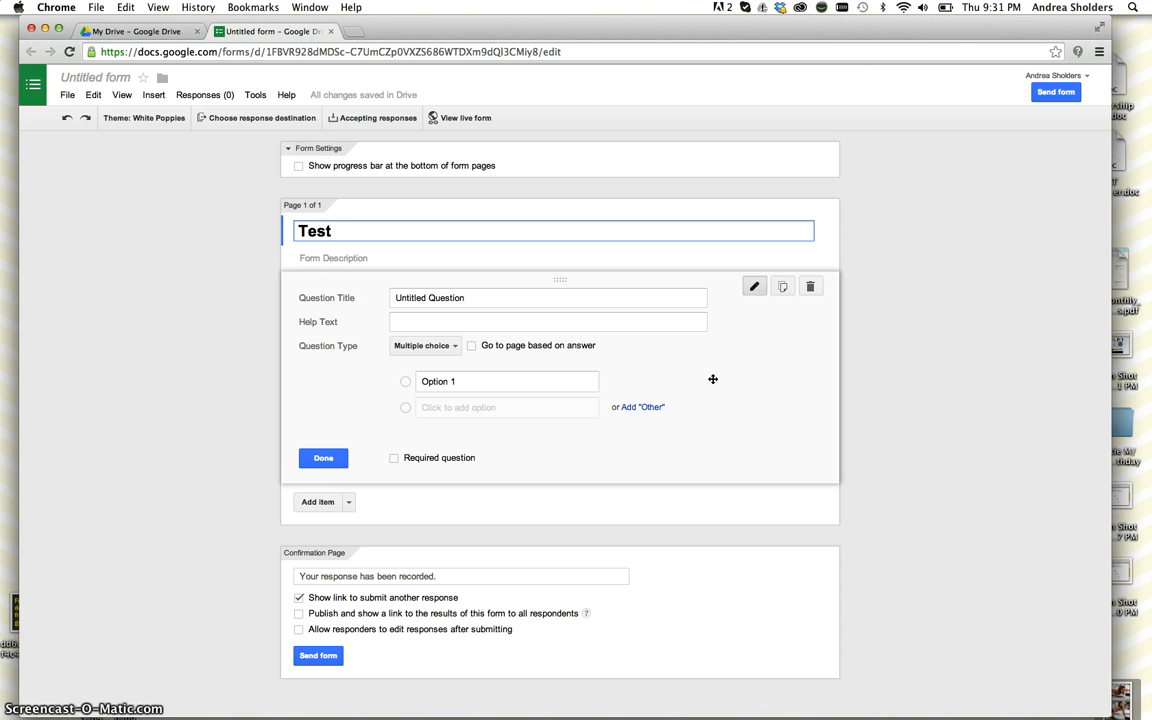
click(536, 300)
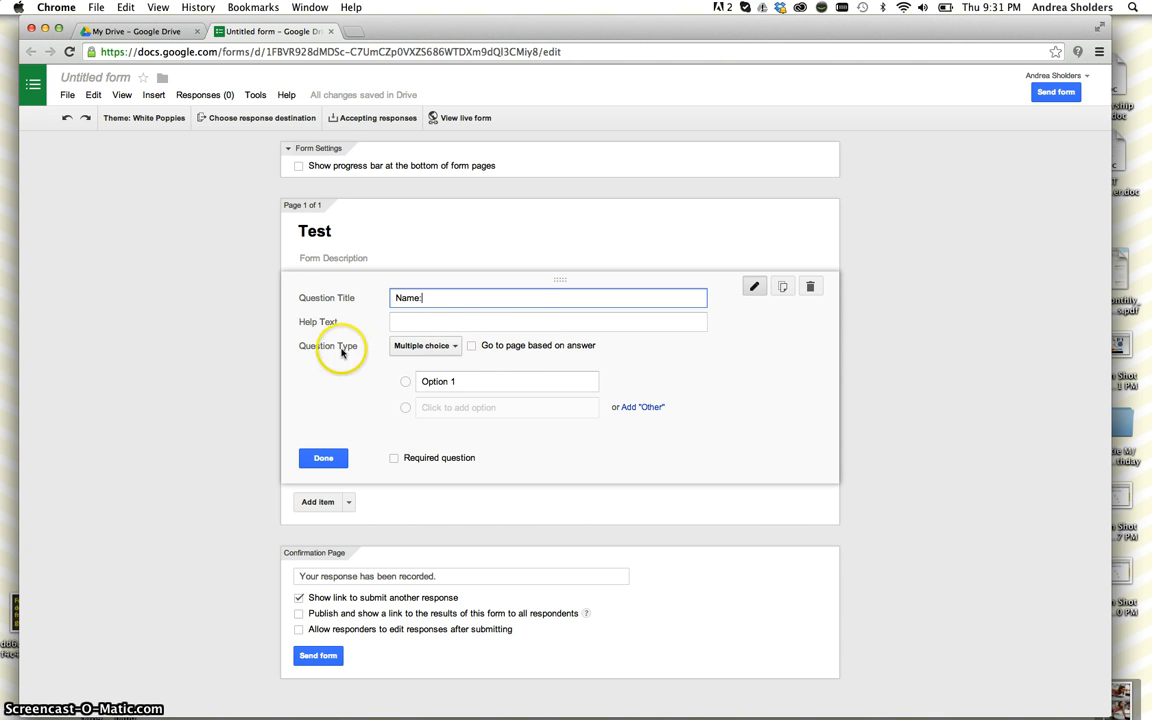
Set the "Name:" question's type to Text, make it a required question, and finish editing it
click(455, 347)
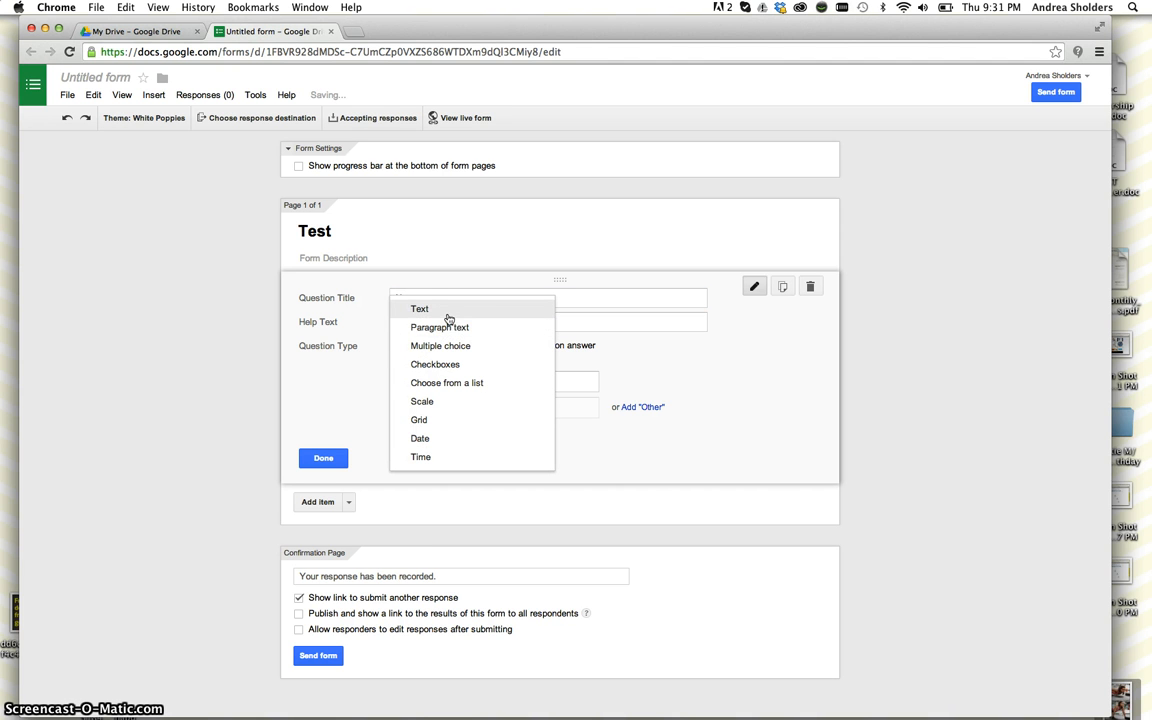
click(450, 331)
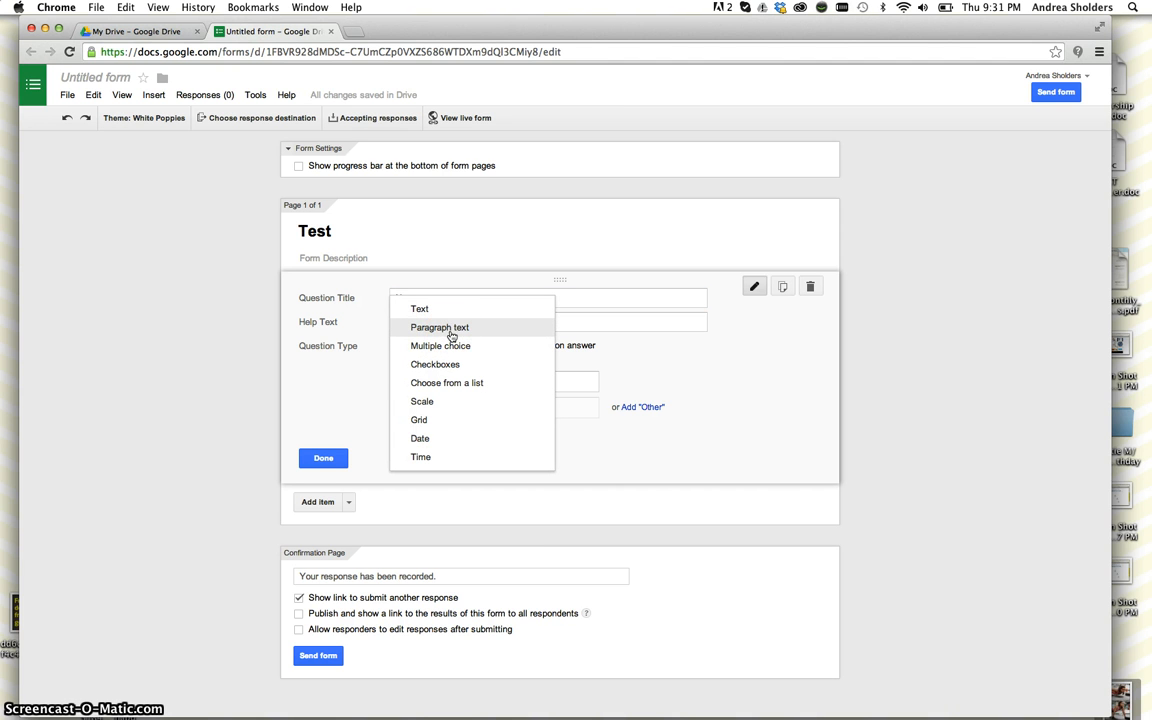
click(448, 348)
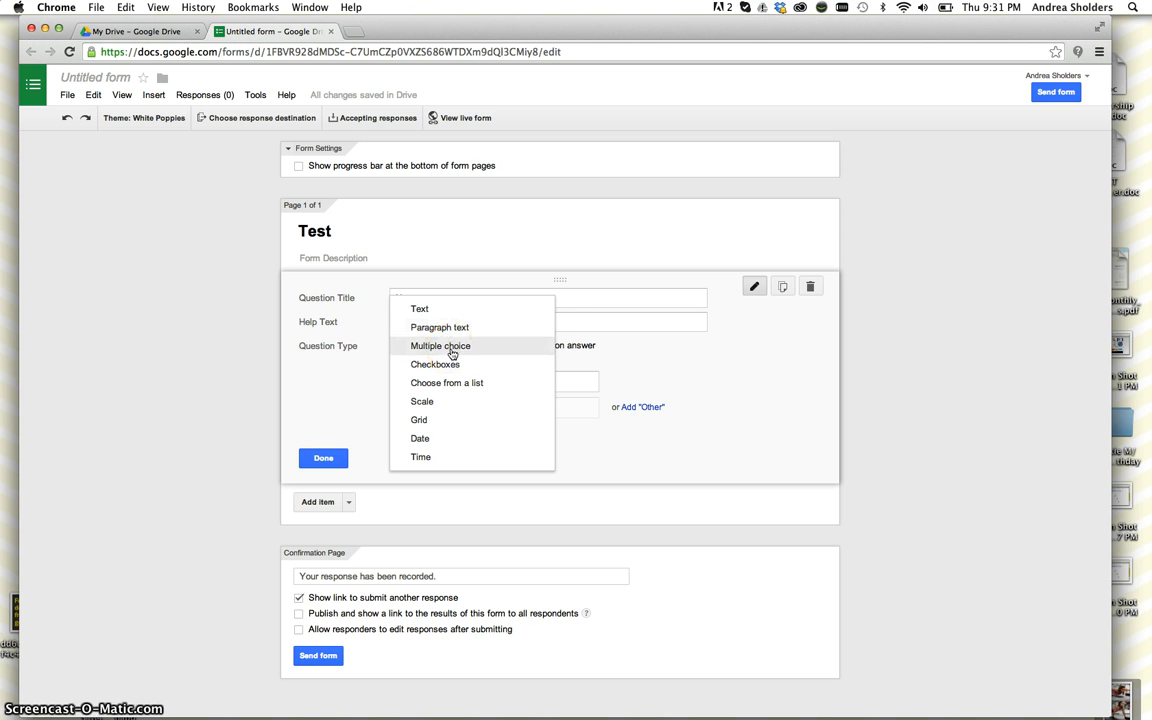
click(449, 372)
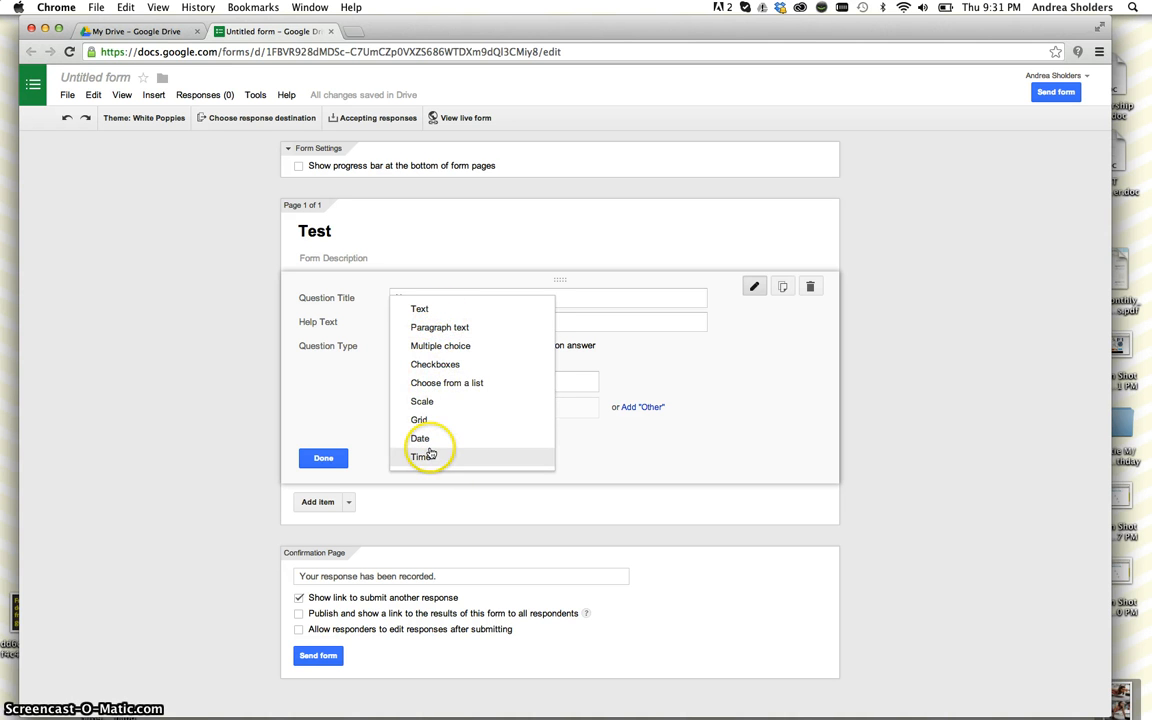
click(438, 310)
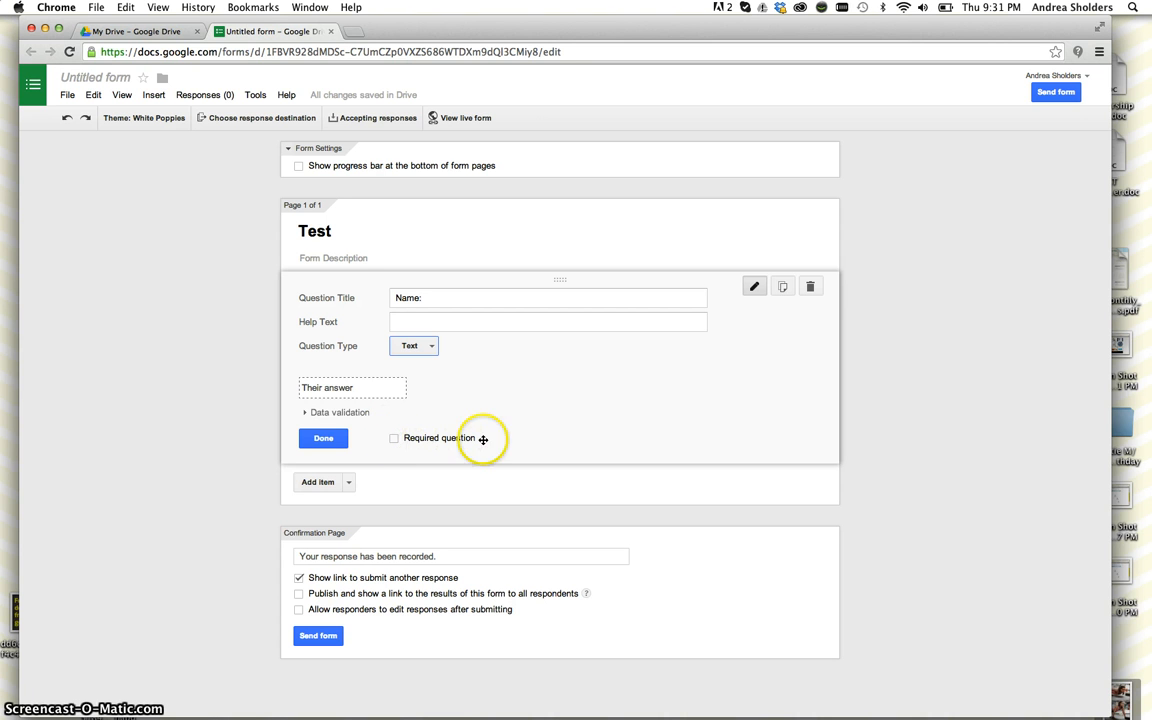
click(395, 438)
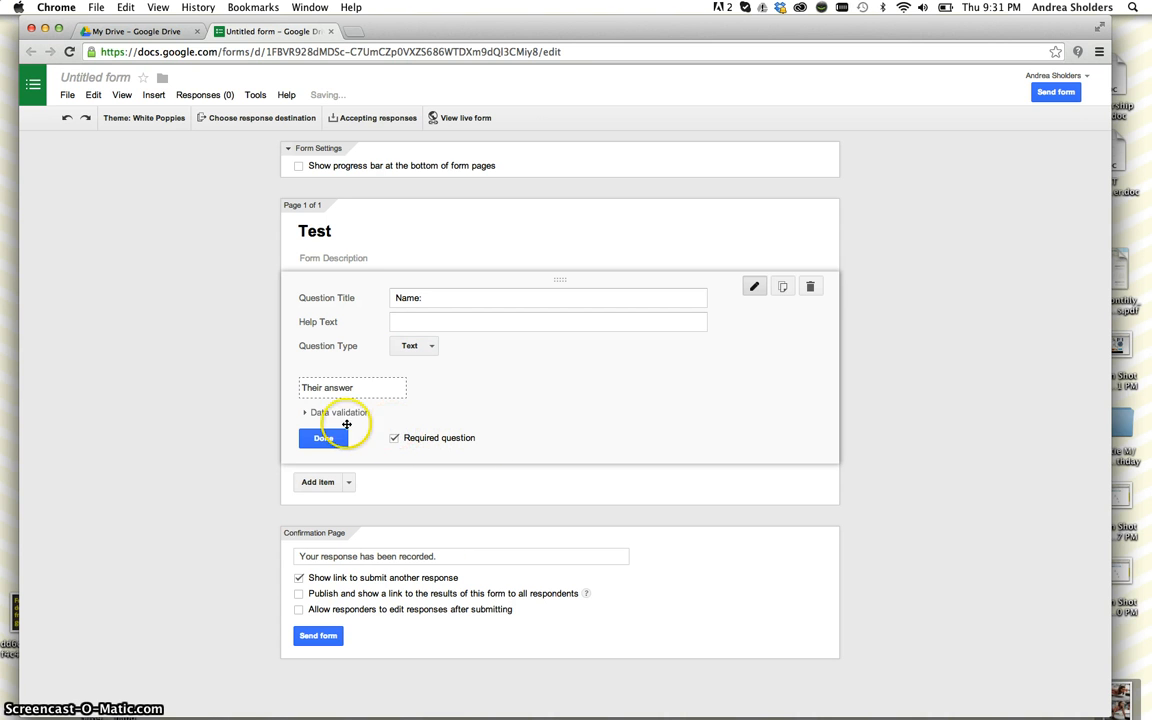
click(321, 442)
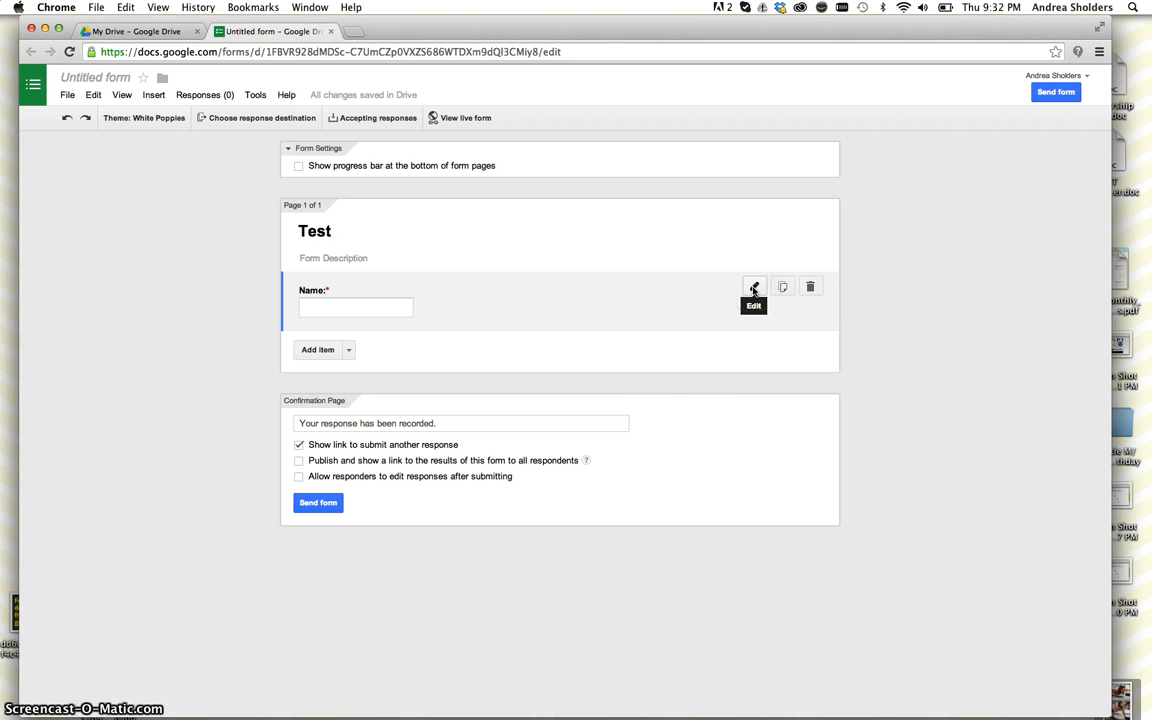
Duplicate the "Name:" question and retitle the copy "Email Address:", keeping it a required text question
click(757, 290)
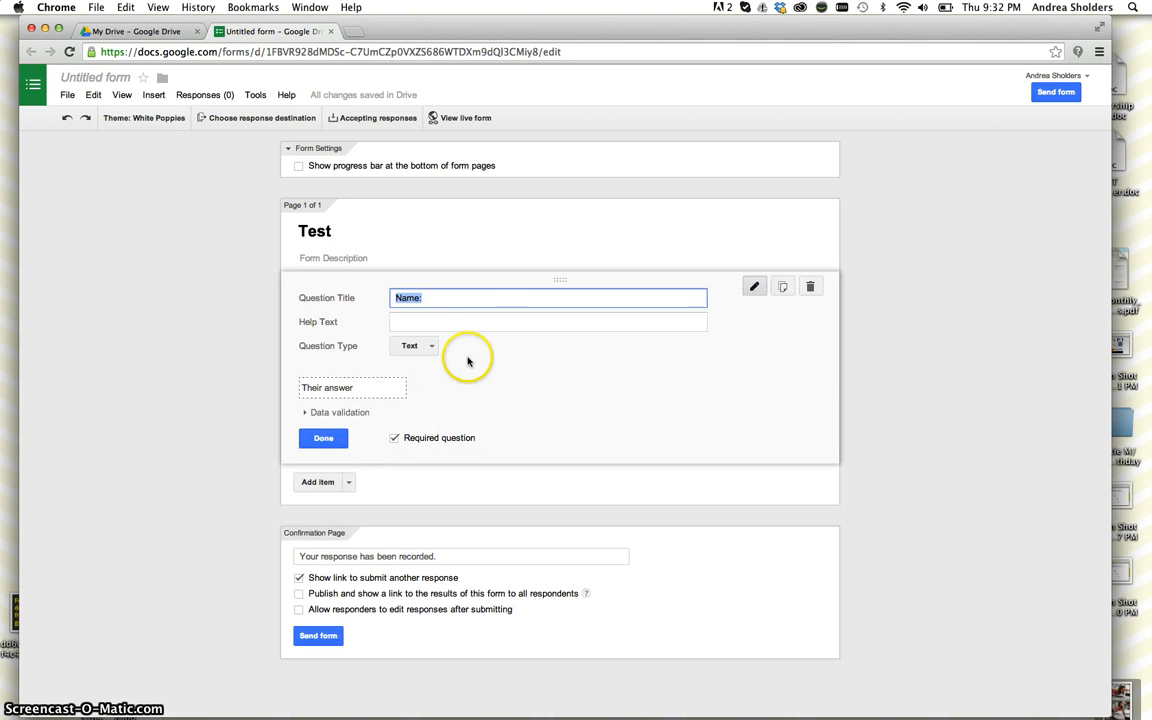
click(323, 440)
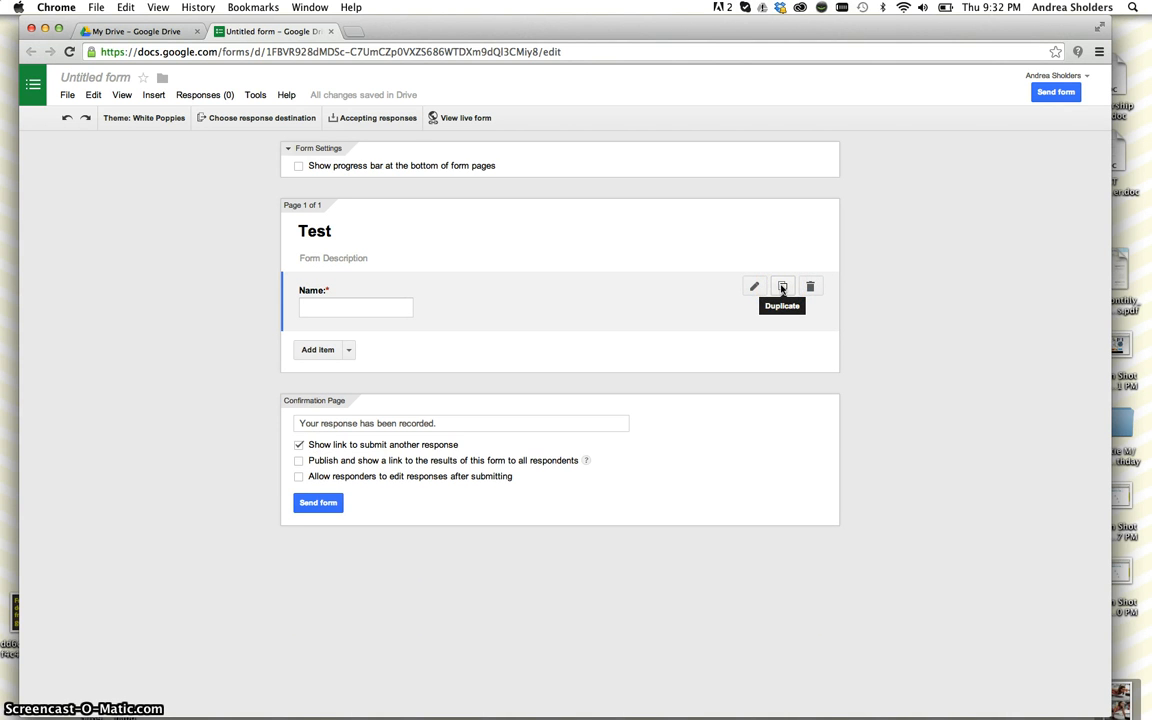
click(782, 288)
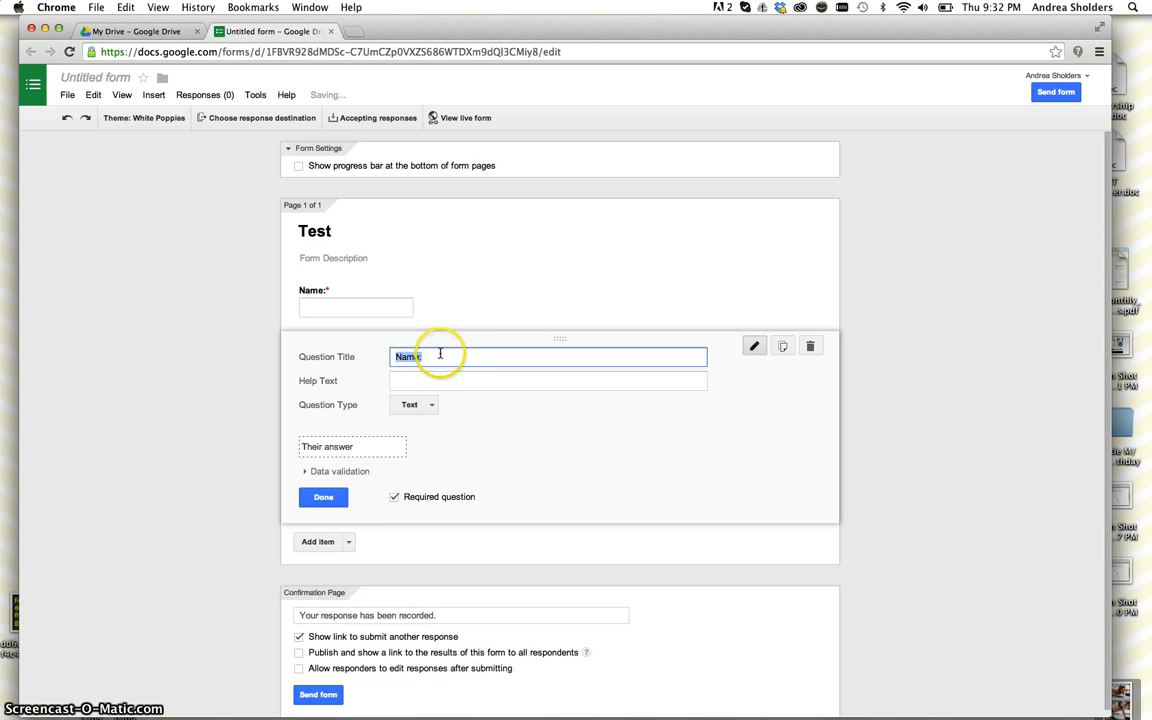
double_click(442, 350)
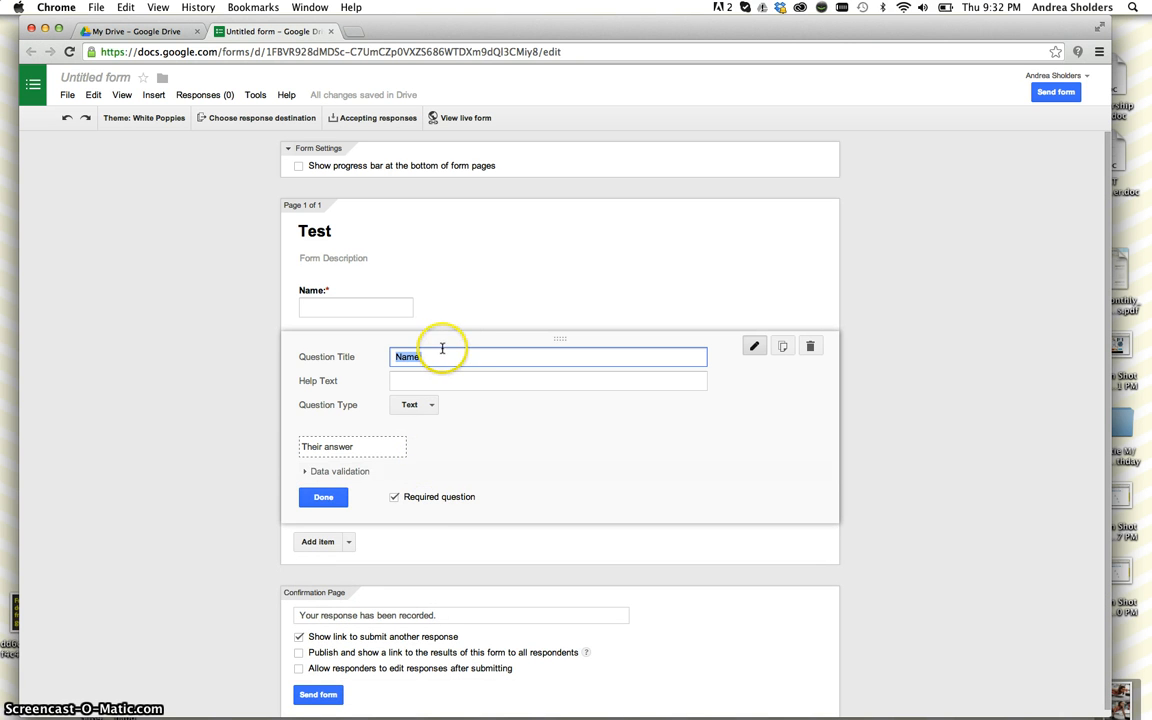
text(Email Address)
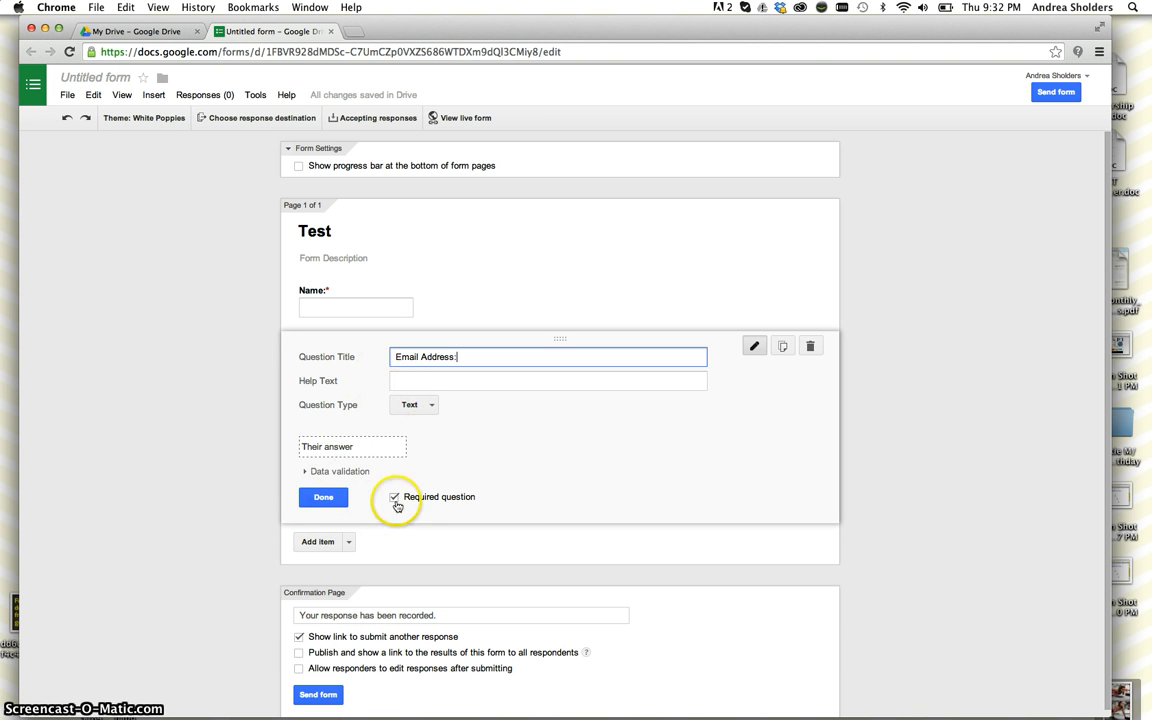
click(336, 500)
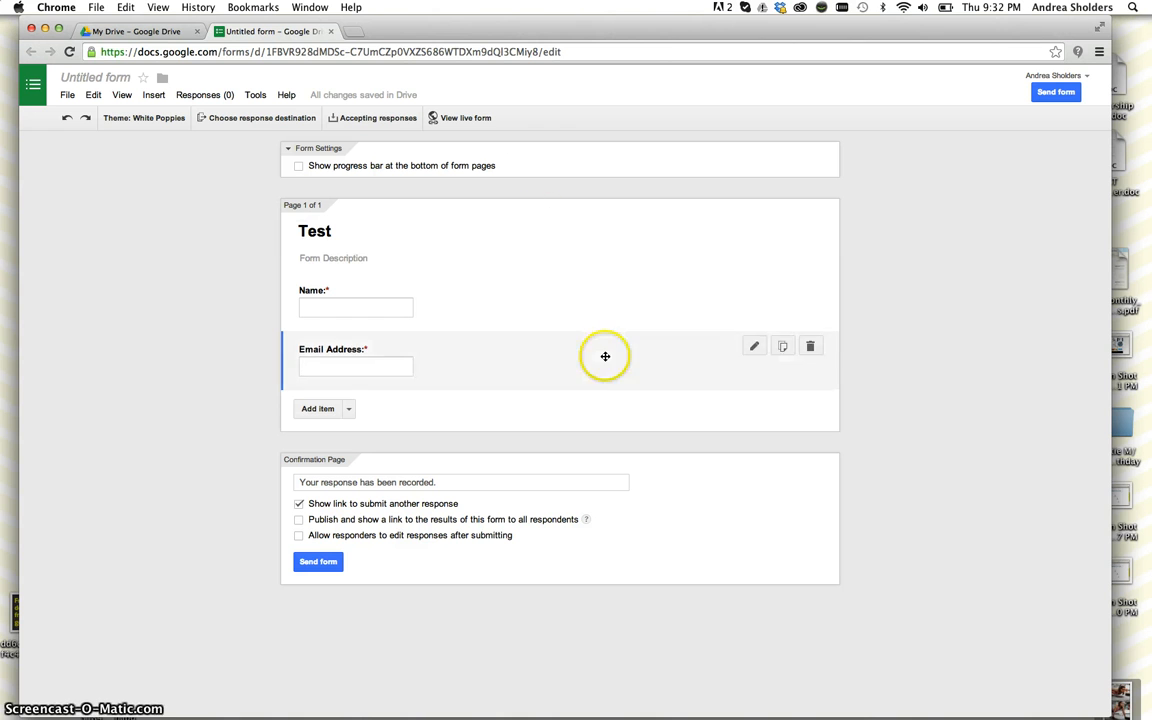
Delete the "Email Address:" question from the form
click(810, 348)
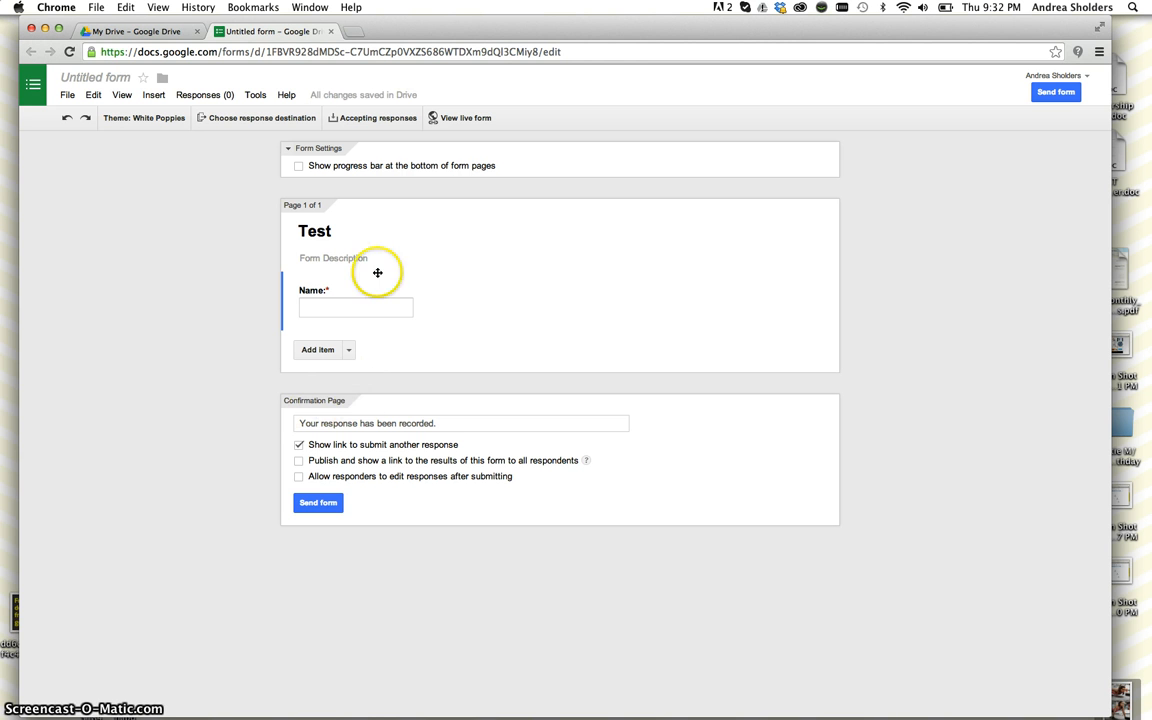
Set the confirmation message to "Thank You! Looking forward to working with you. Talk to you soon!!" and disable the link to submit another response
click(341, 425)
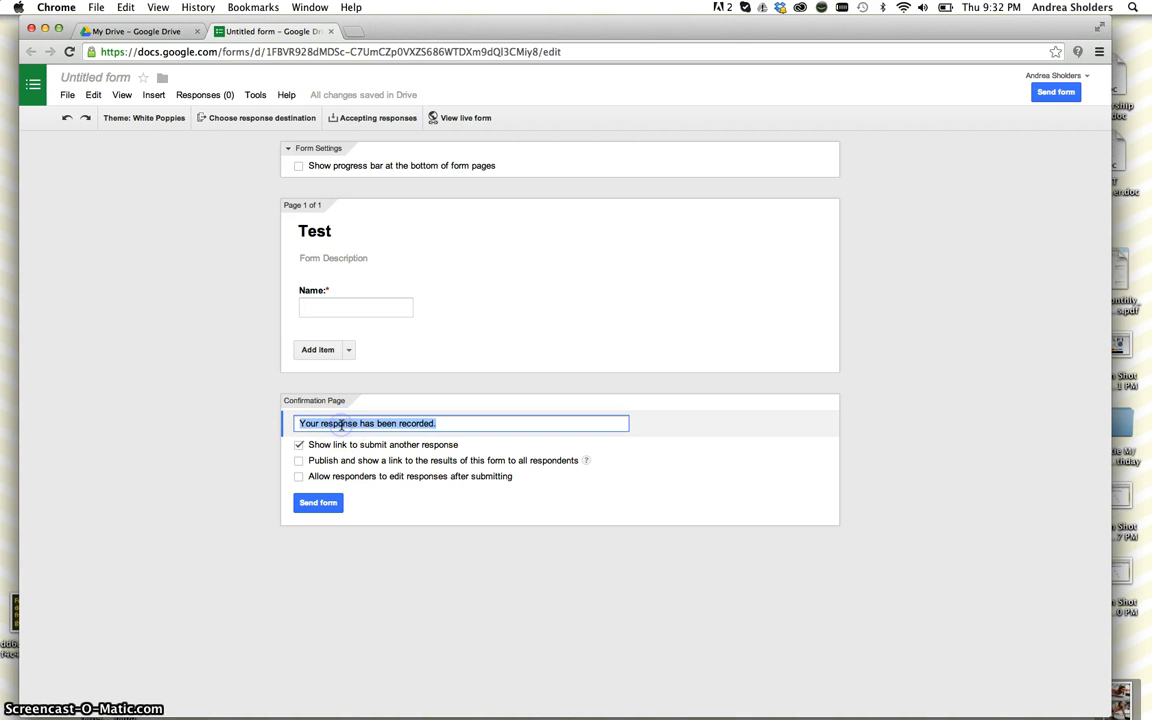
key(BackSpace)
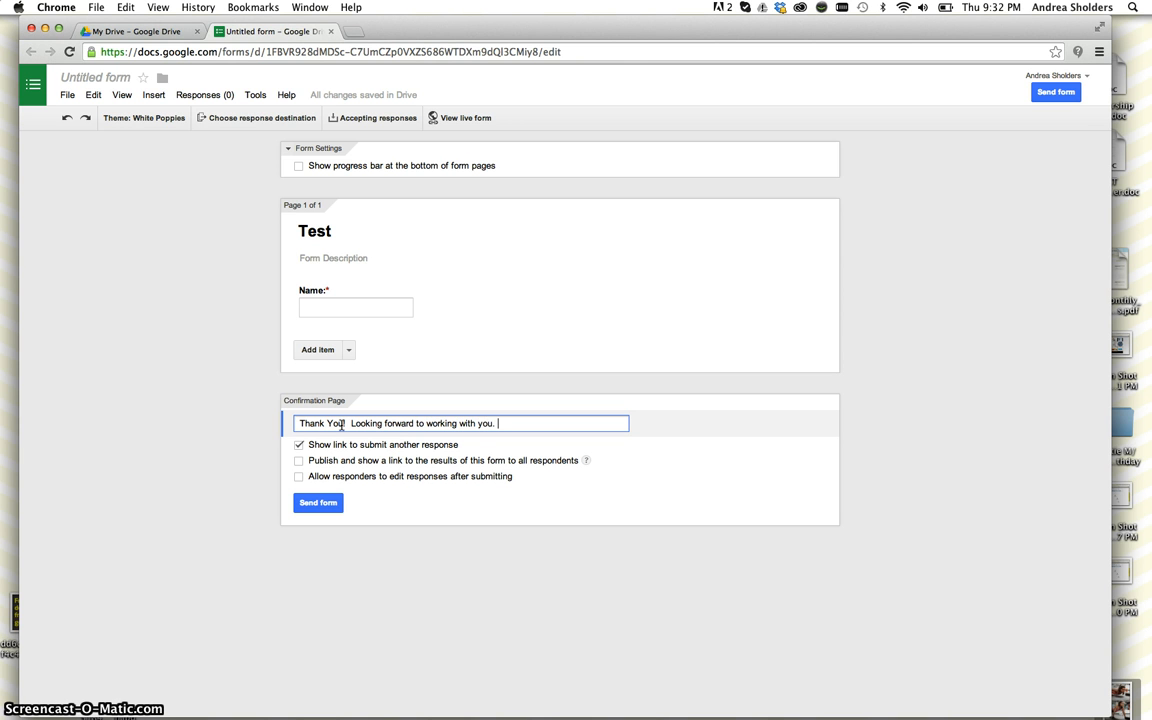
text(k to you a)
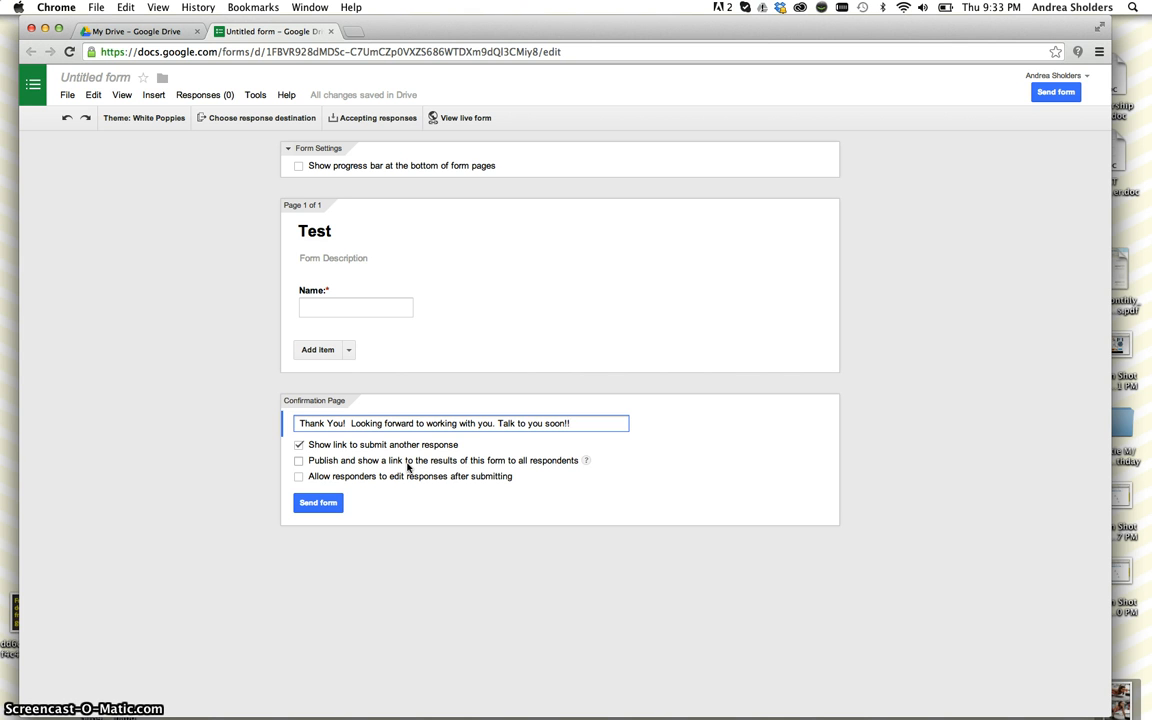
click(298, 446)
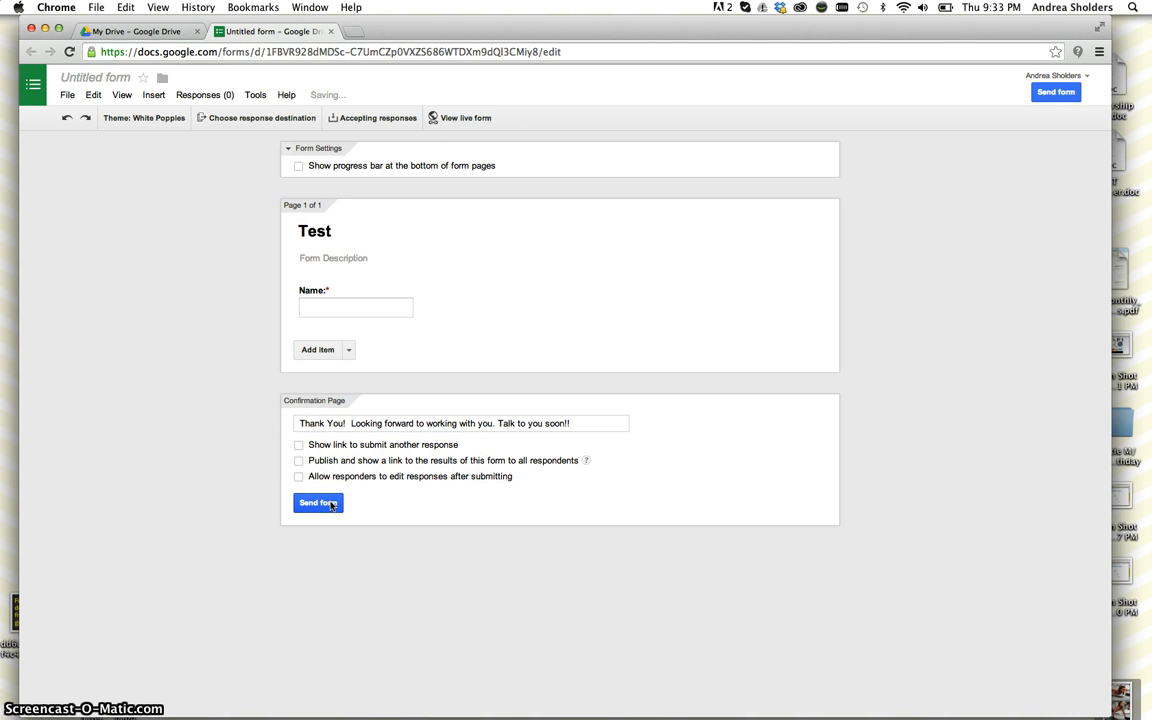
Review the options for sending the form by link, social network or email, and close the form
click(331, 505)
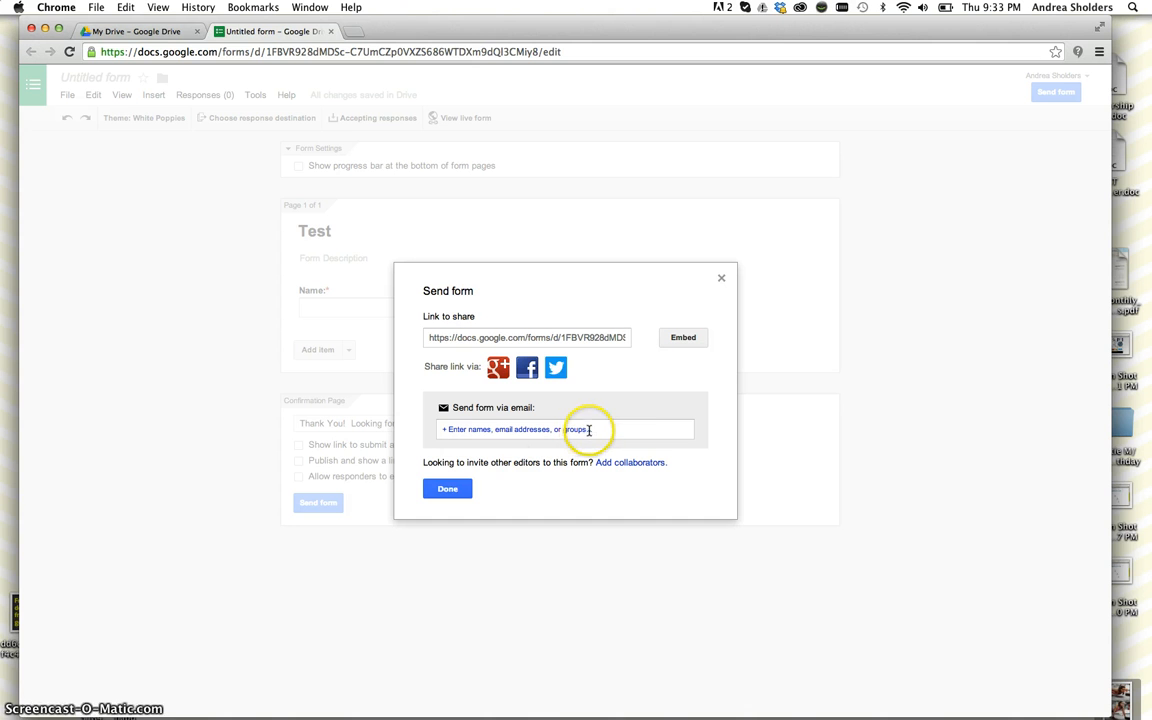
click(447, 489)
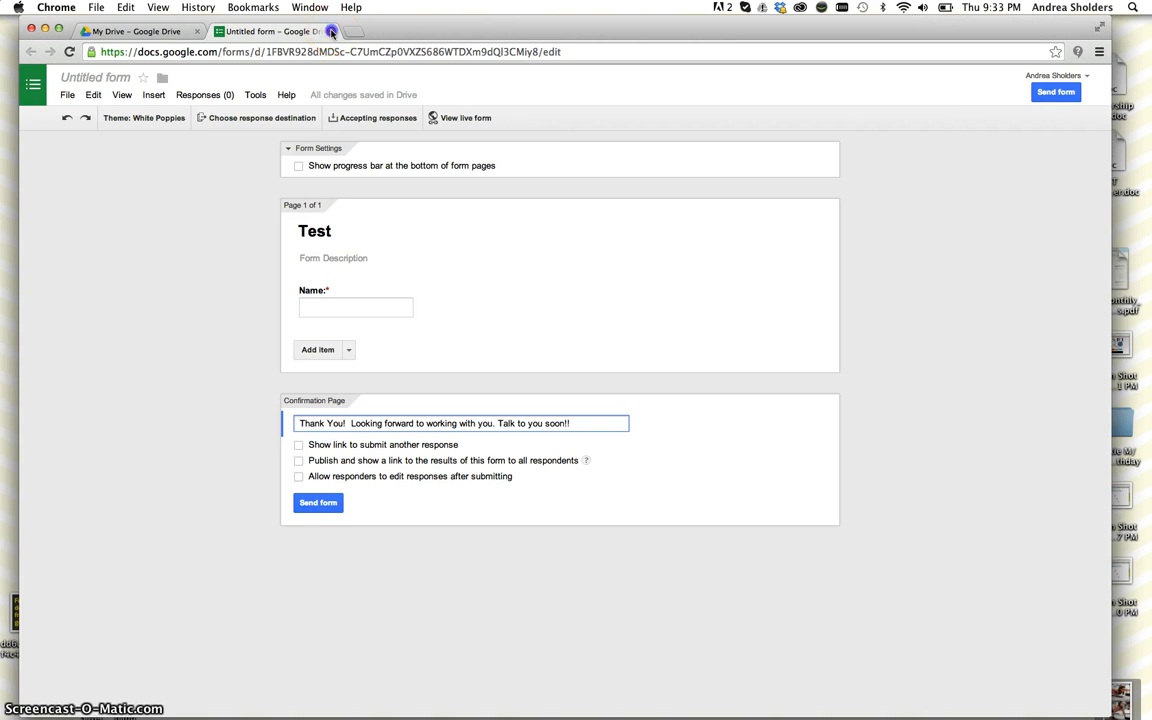
click(332, 31)
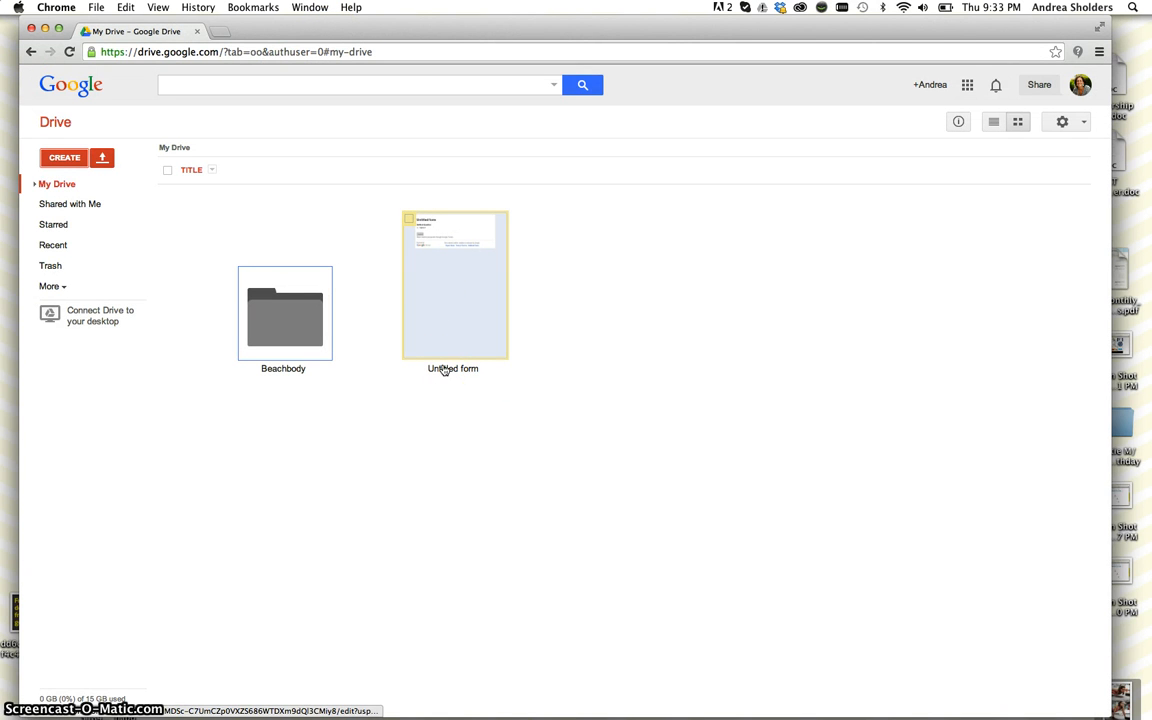
Reopen the untitled form from Drive and submit a test response with a first name on the live form, closing the confirmation page
click(442, 318)
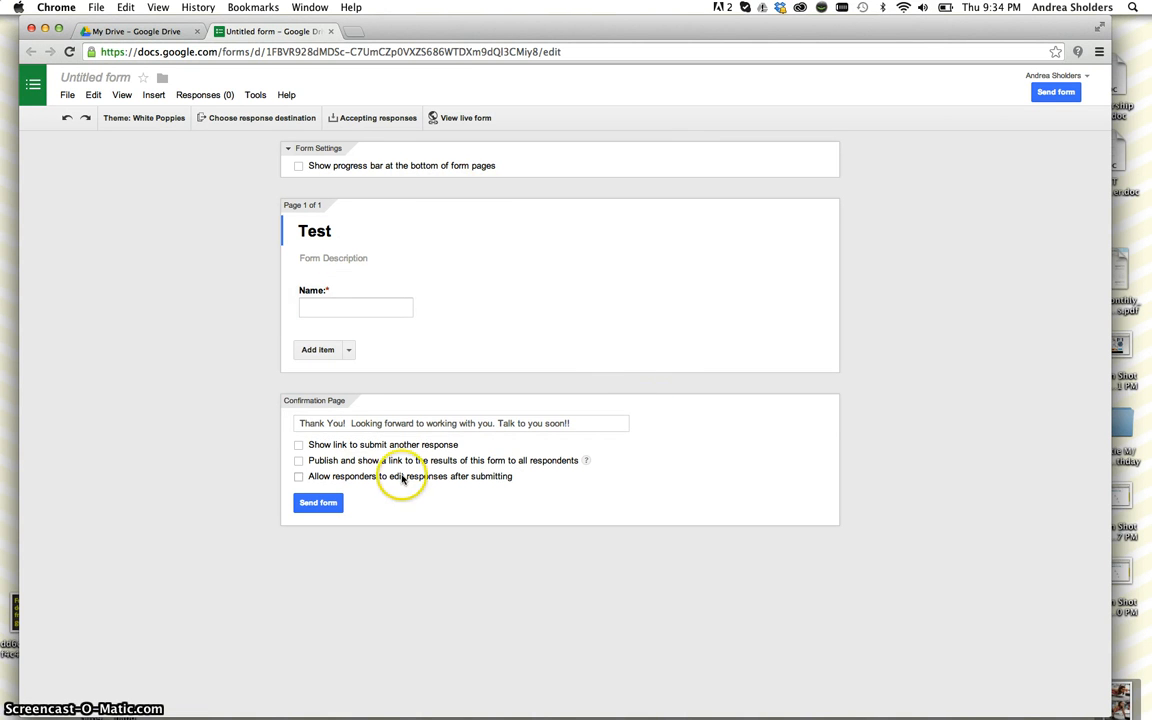
click(462, 121)
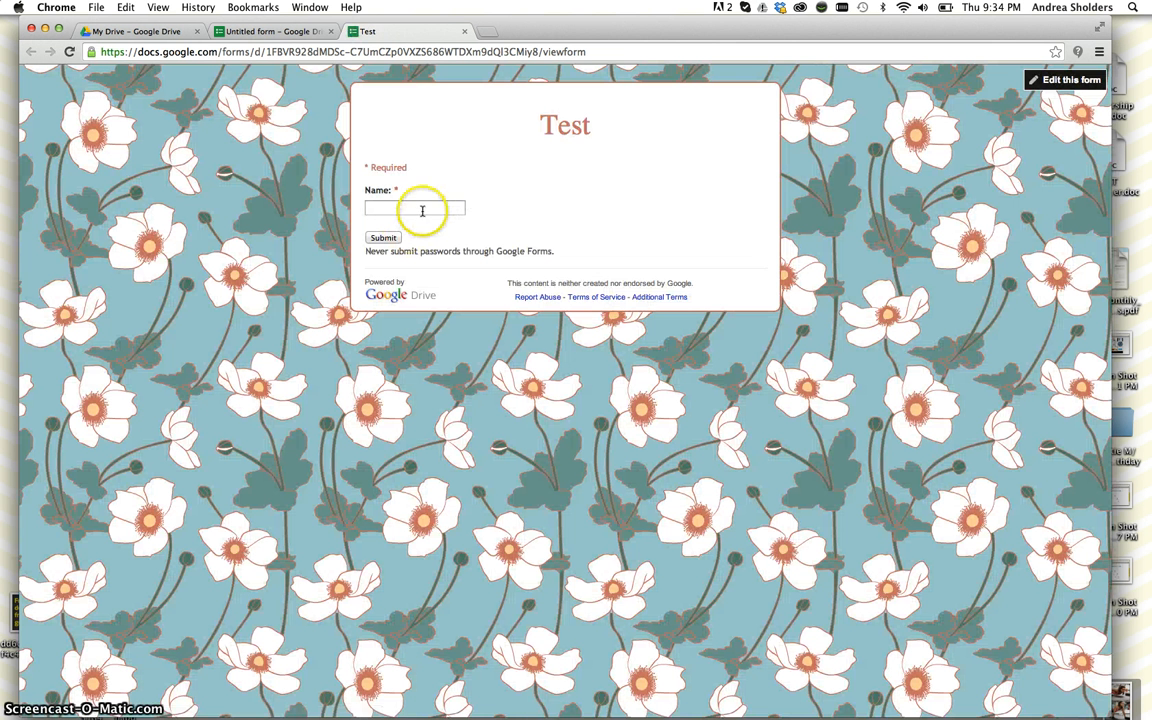
click(420, 210)
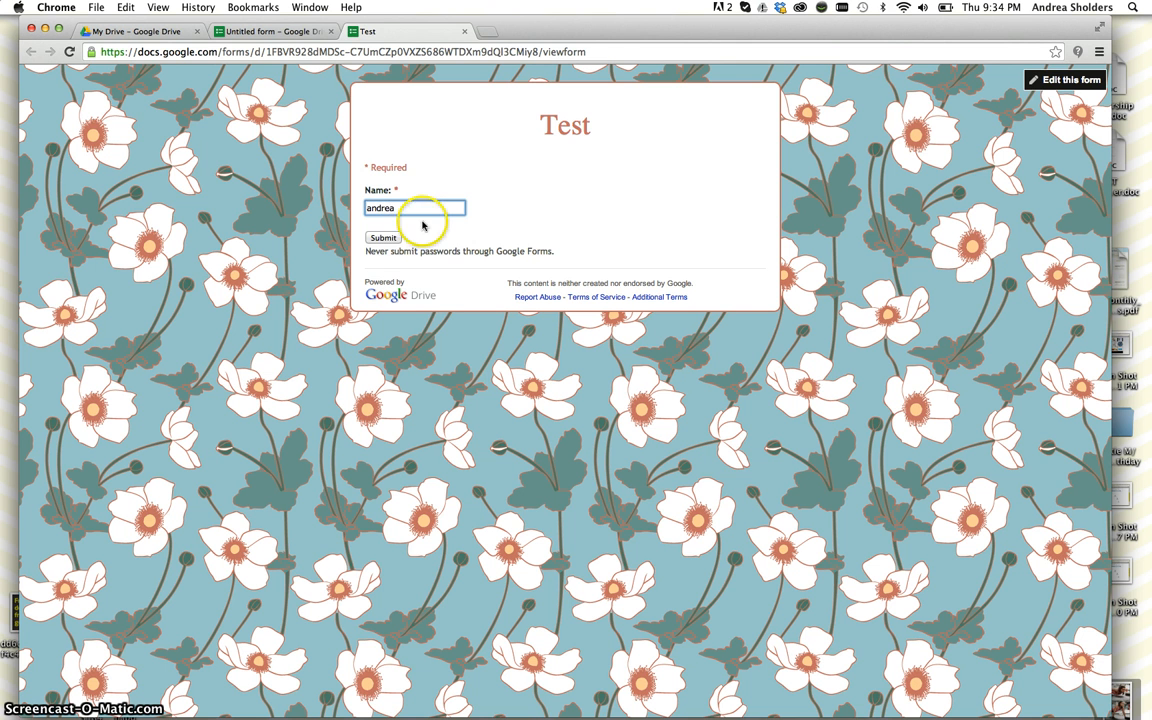
click(383, 238)
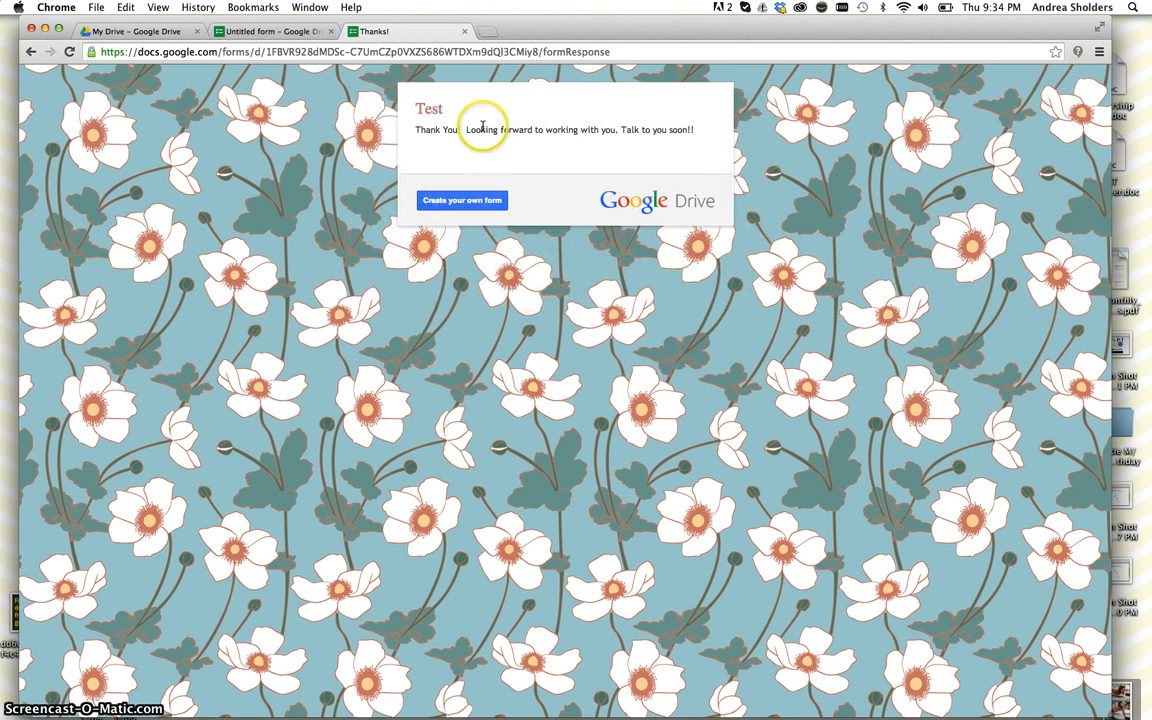
click(464, 32)
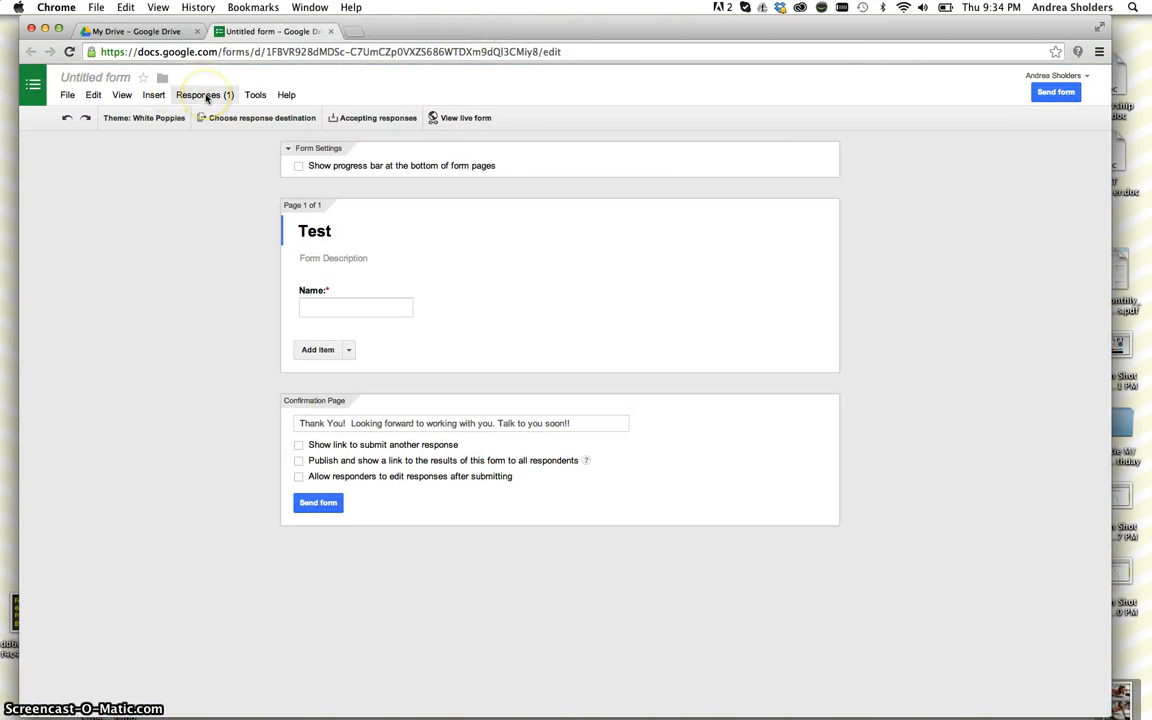
Review the form's summary of responses and close the summary page
click(207, 97)
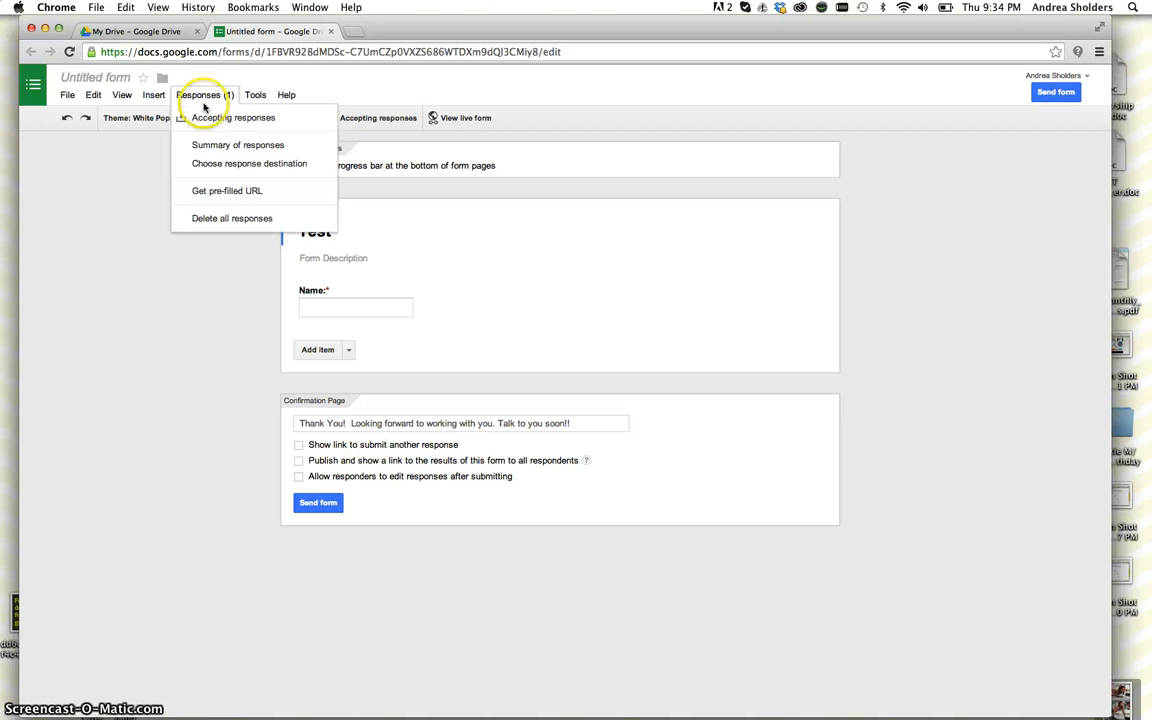
click(204, 146)
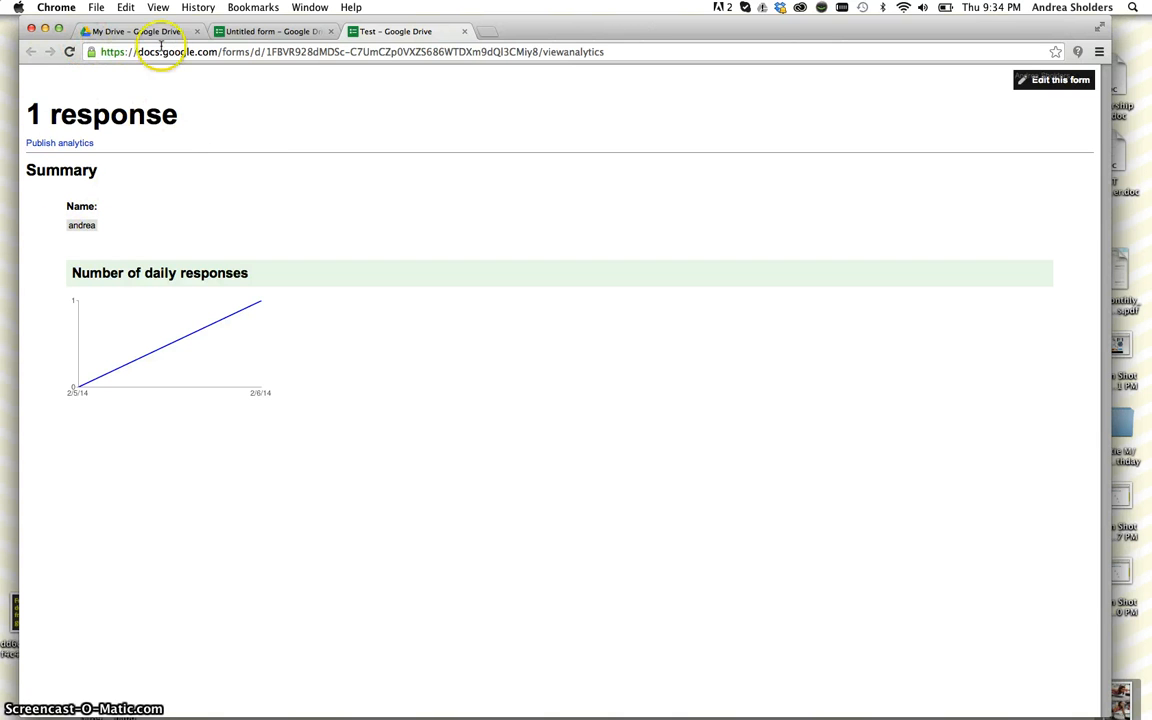
click(465, 33)
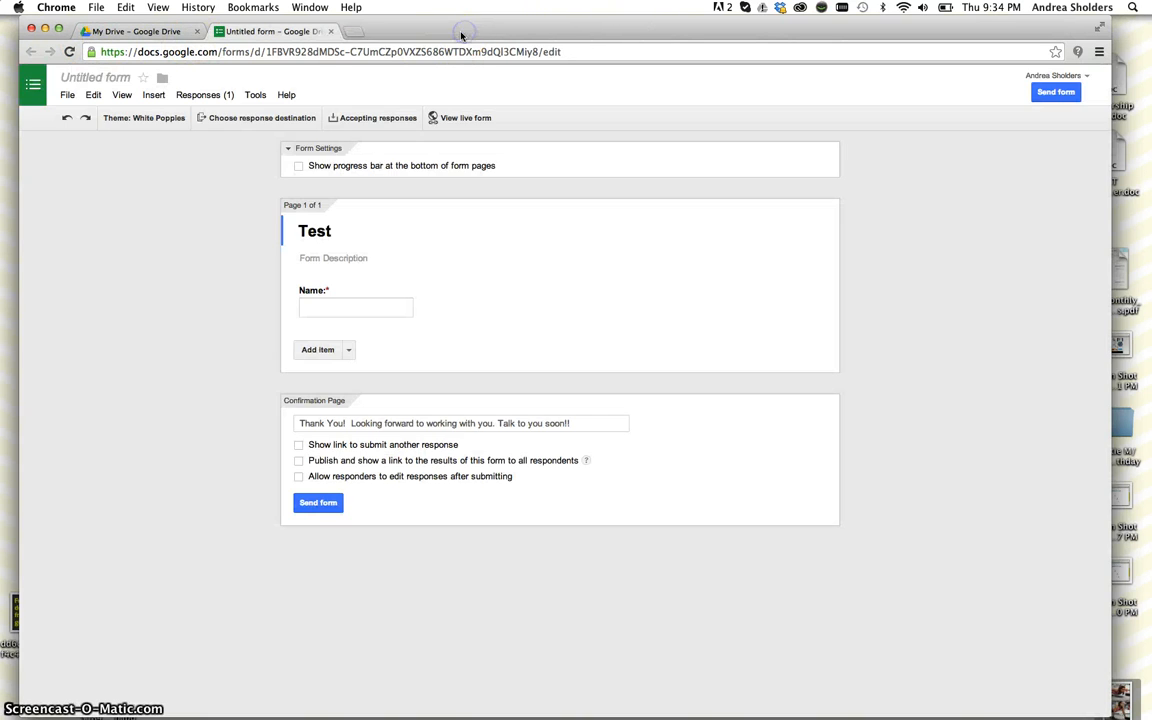
Set the response destination to a new spreadsheet named "Test(Responses)"
click(204, 94)
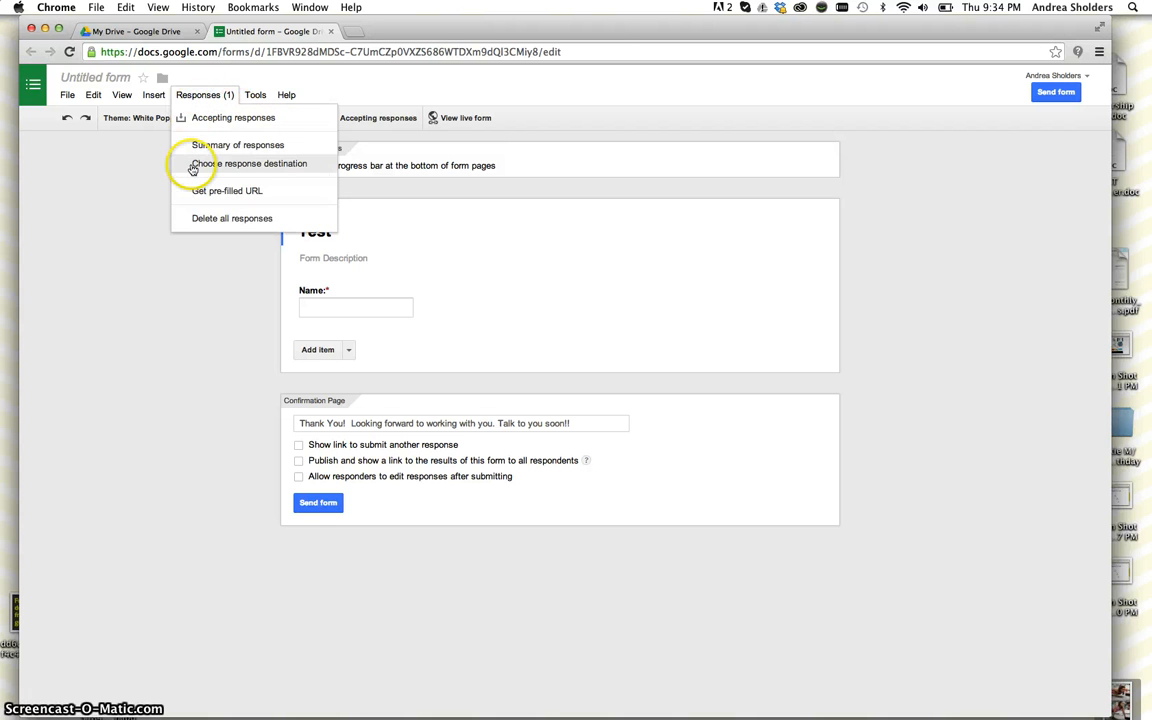
click(192, 165)
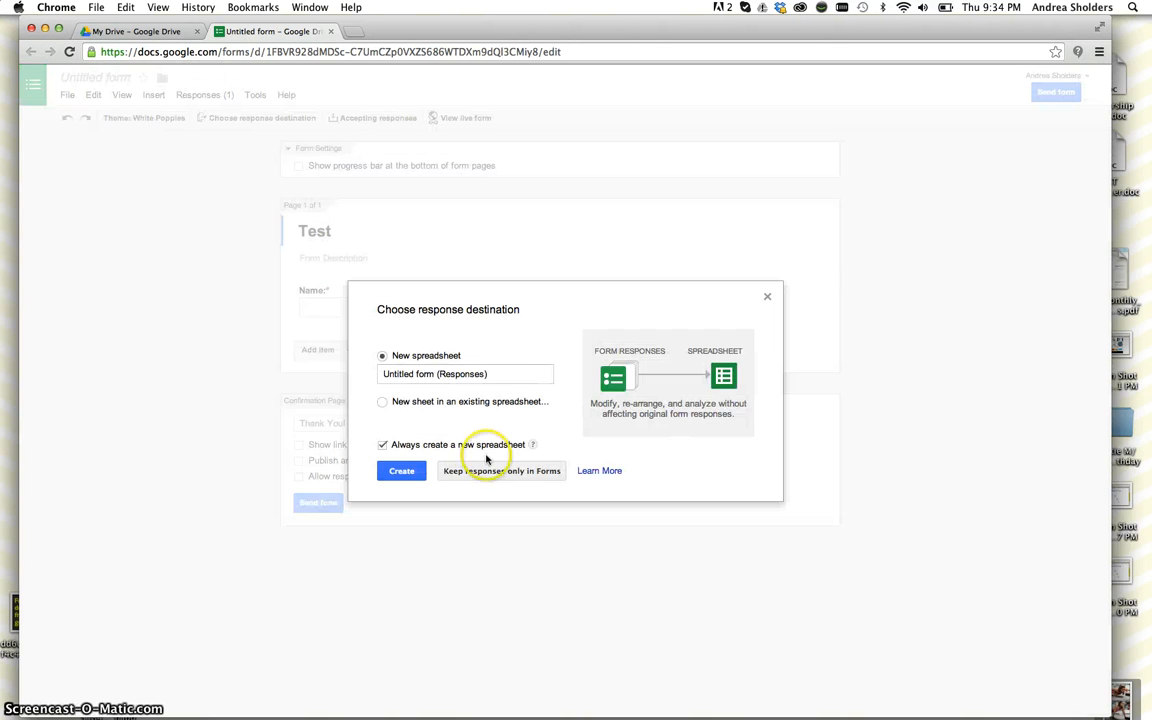
double_click(406, 373)
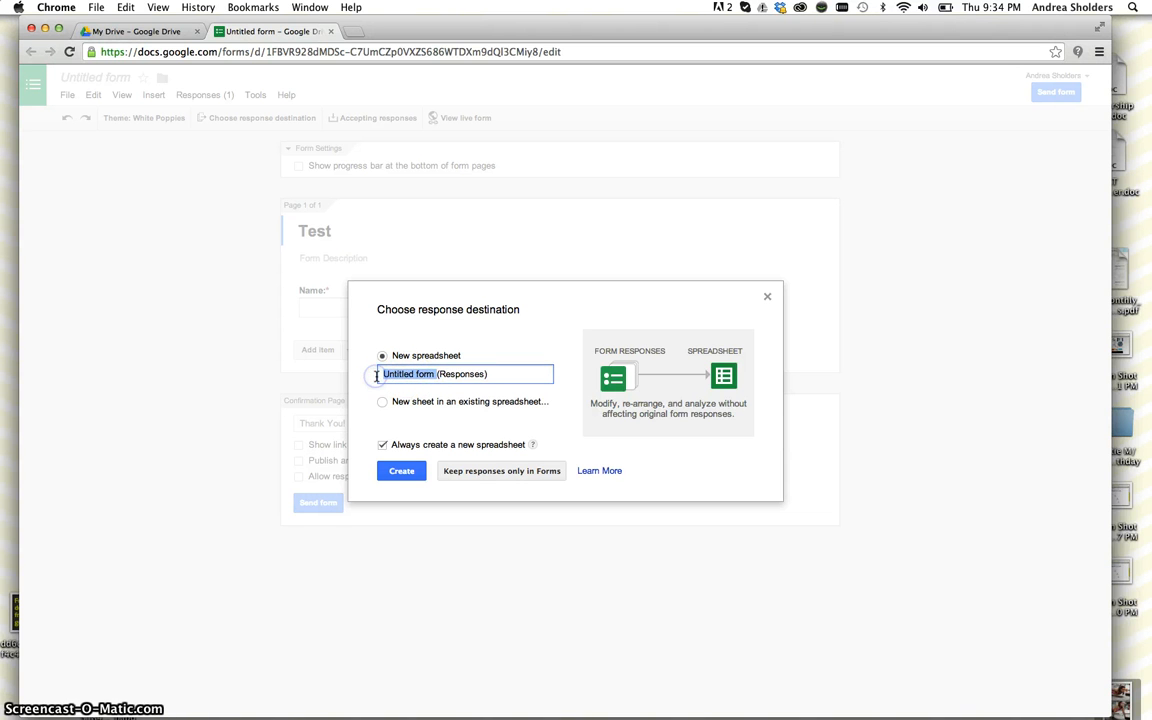
text(Test)
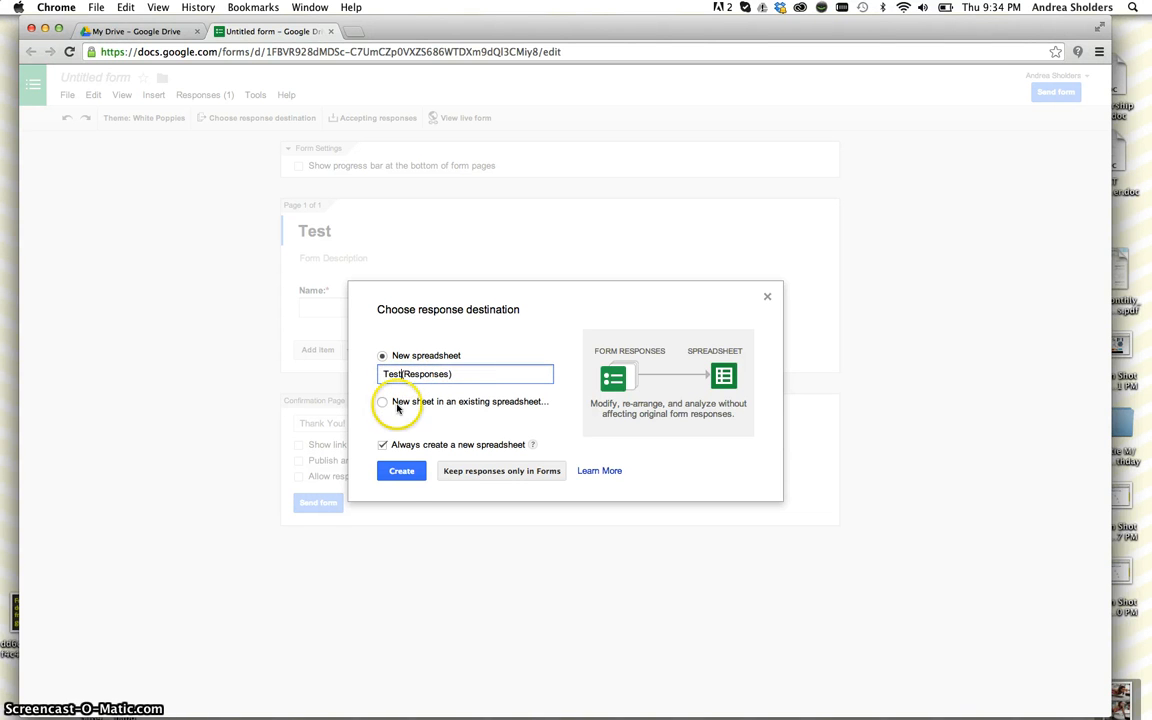
click(401, 471)
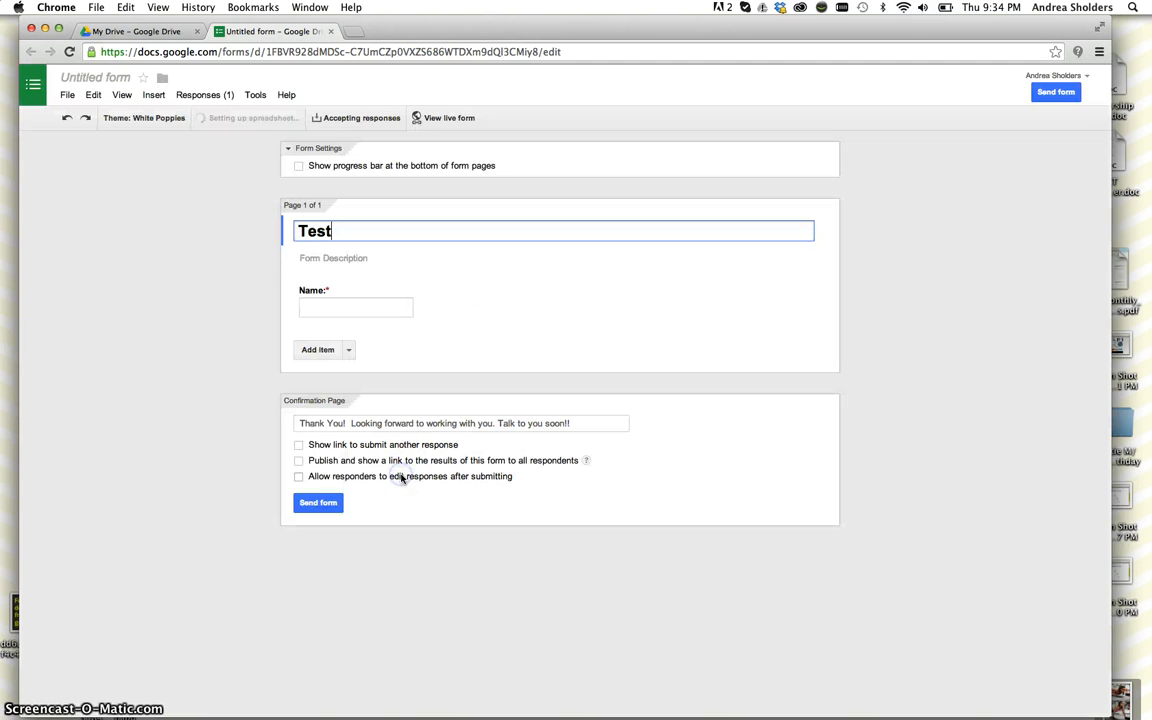
View the form's collected responses in the linked spreadsheet and close it
click(200, 95)
click(196, 164)
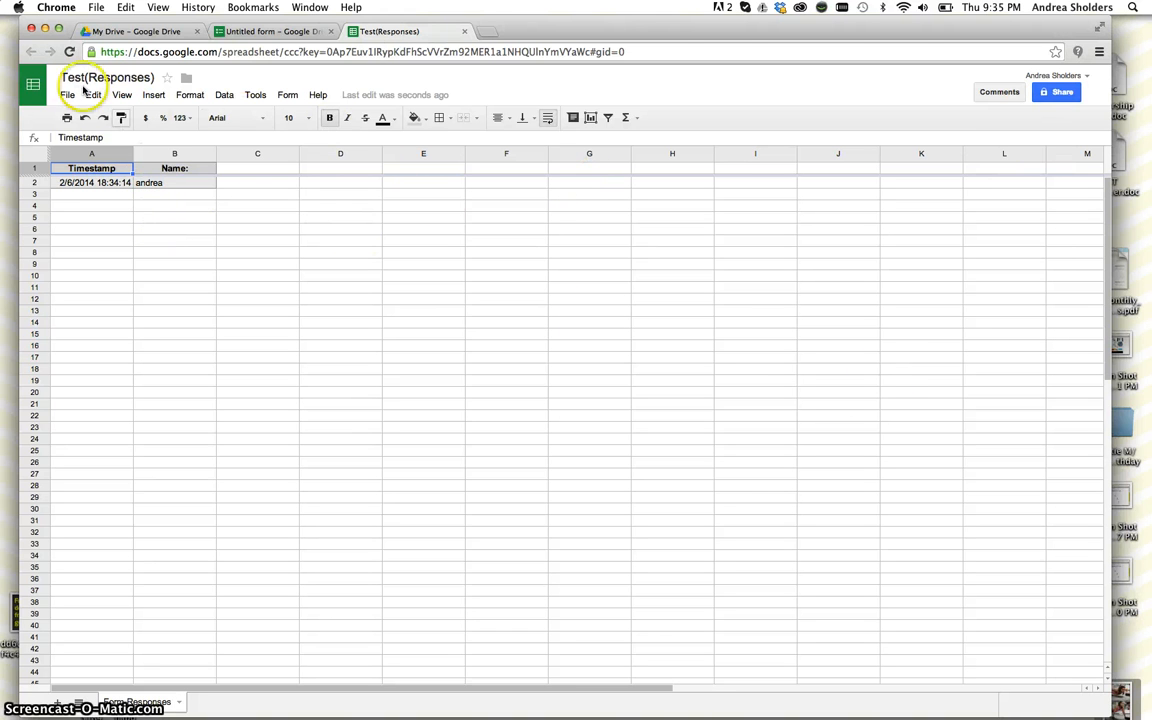
click(464, 31)
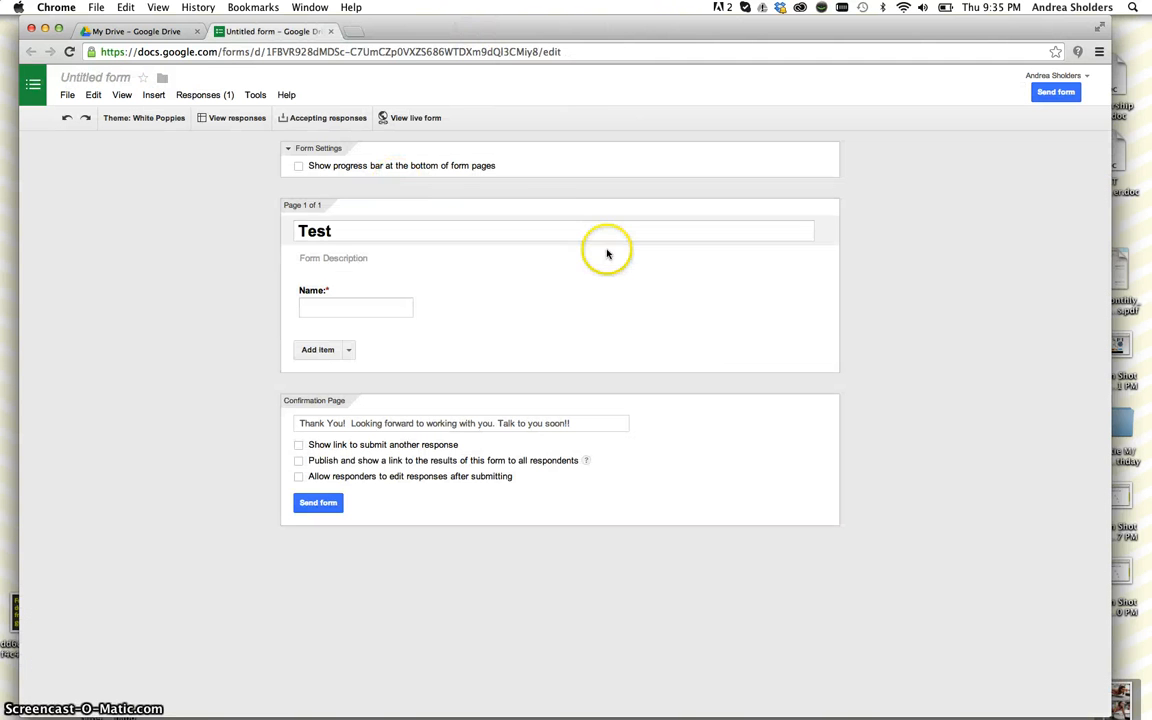
click(200, 97)
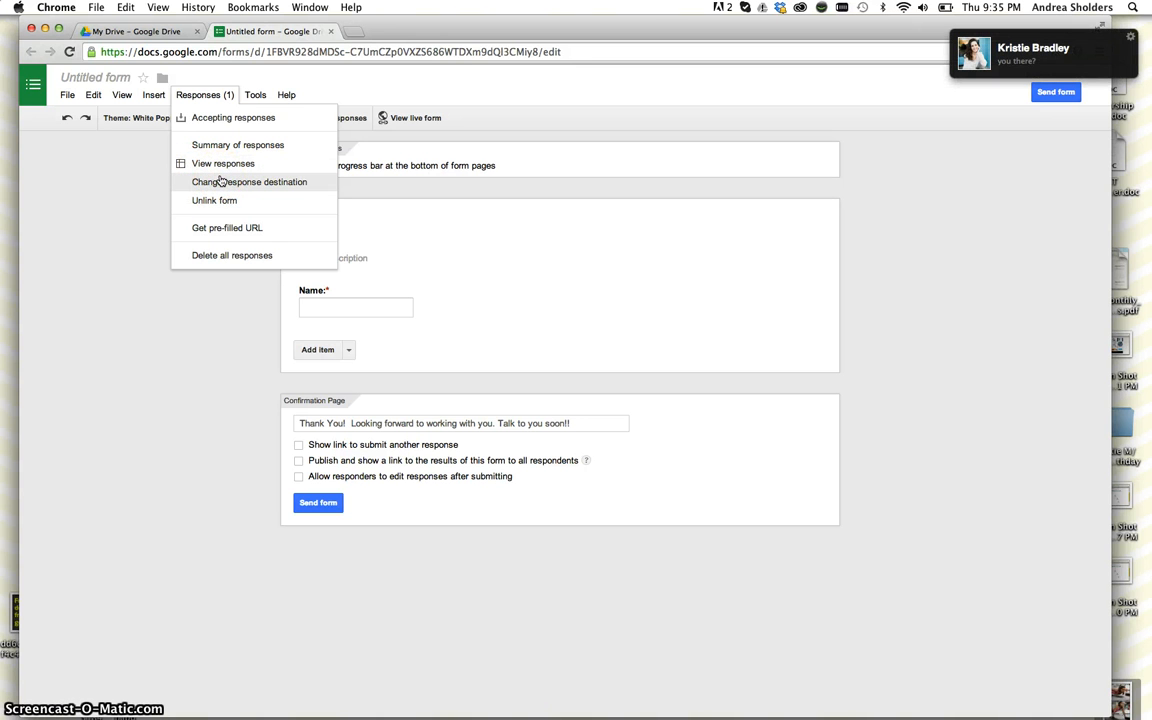
click(293, 127)
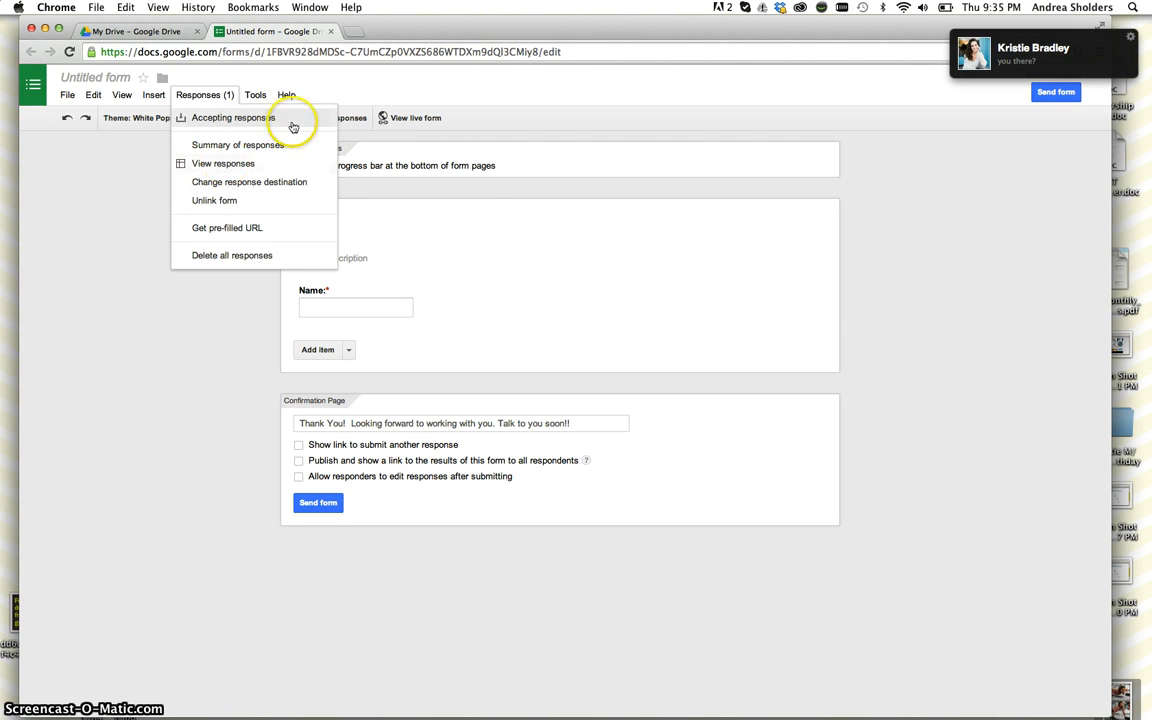
click(914, 200)
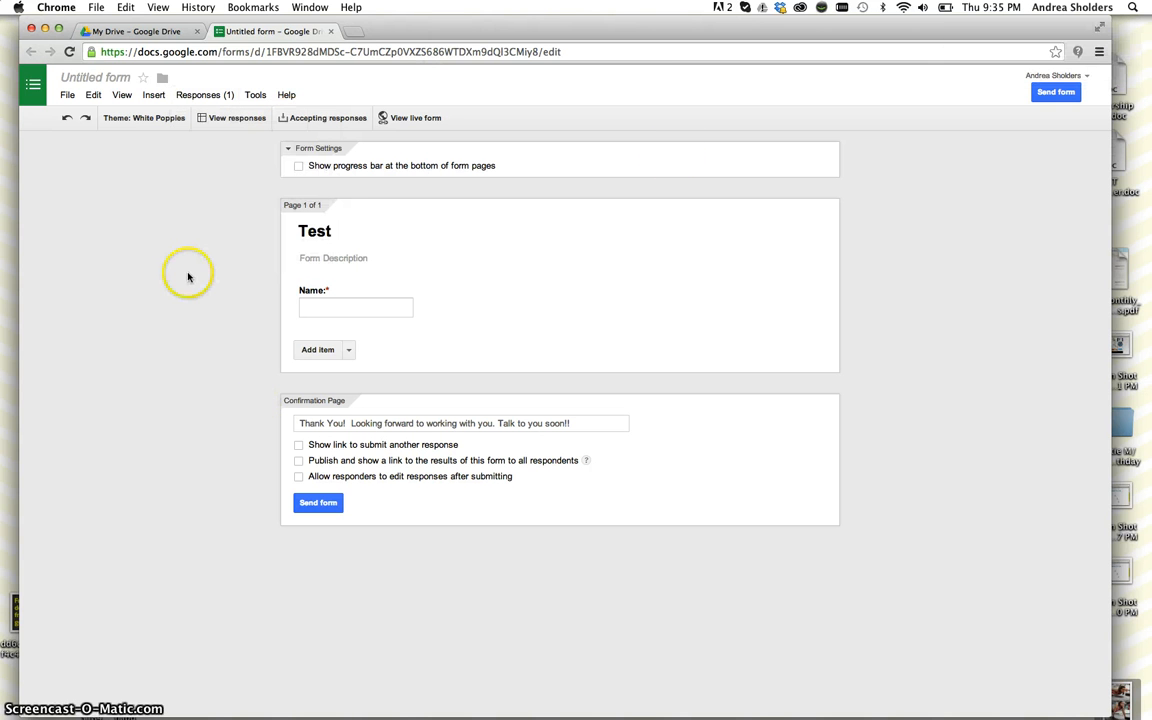